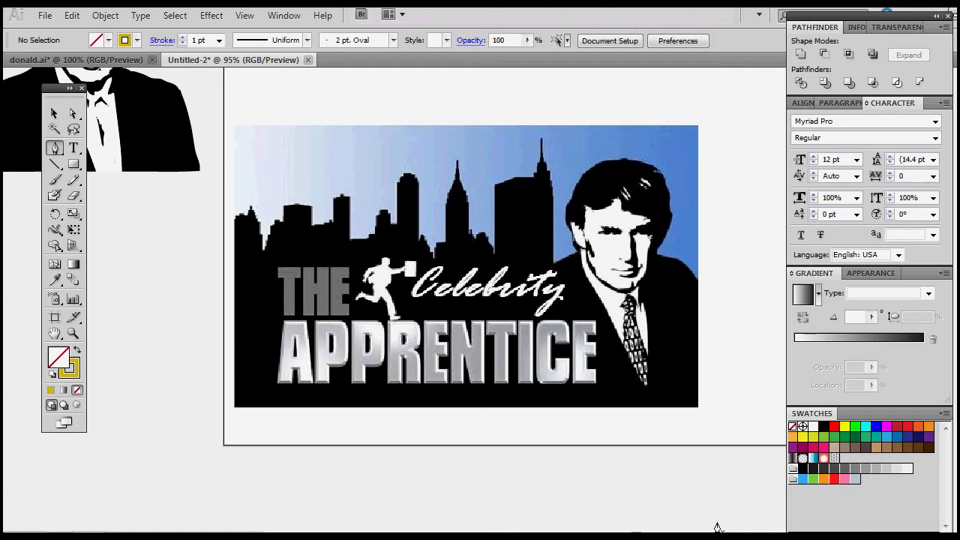
Step: Start a Pen path with no fill and a gold stroke at the image's lower-left corner, running up its left edge to the skyline
key(ctrl+plus)
key(ctrl+plus)
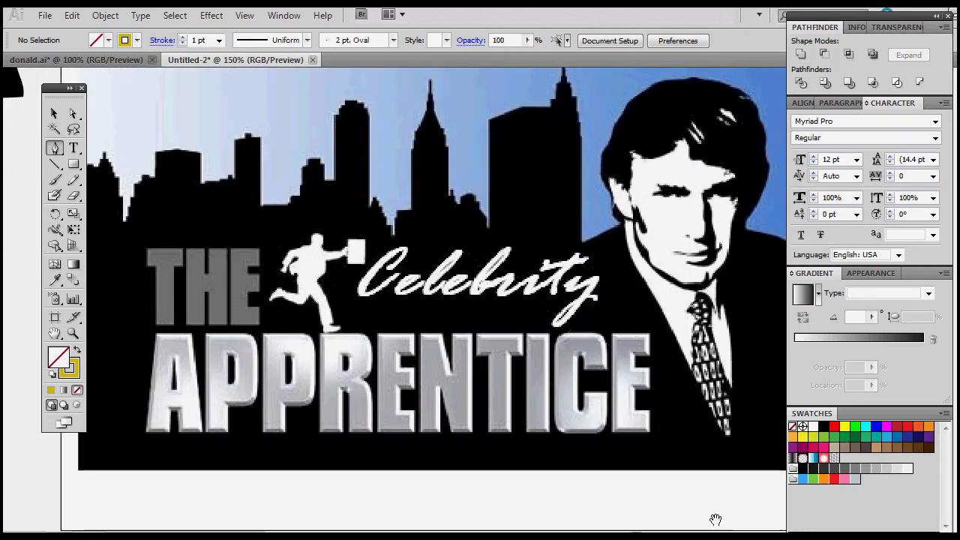
drag(295, 291, 356, 369)
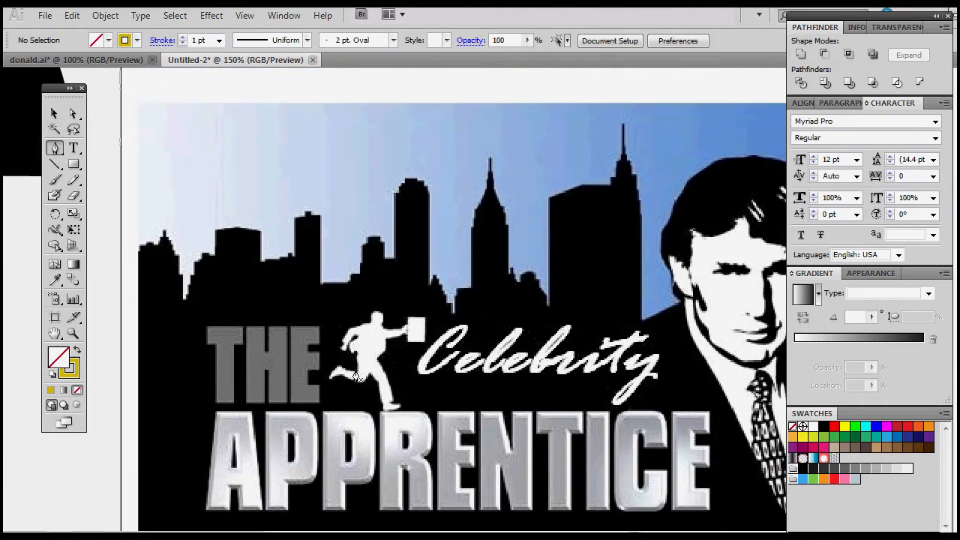
click(77, 351)
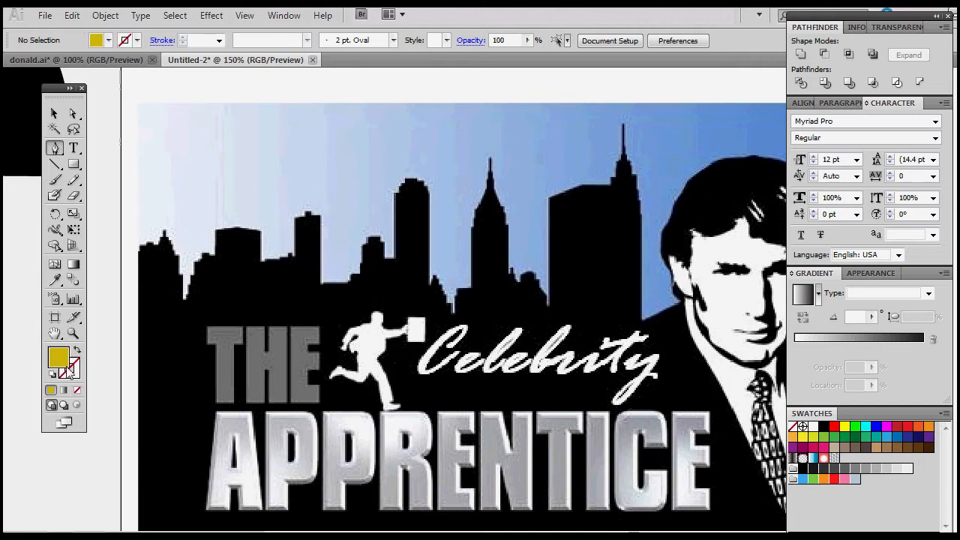
click(78, 352)
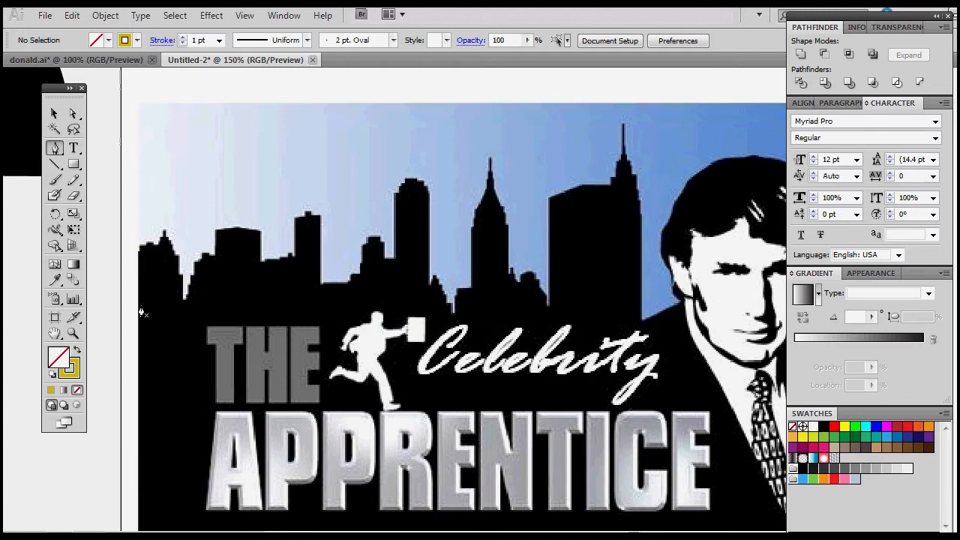
key(ctrl+plus)
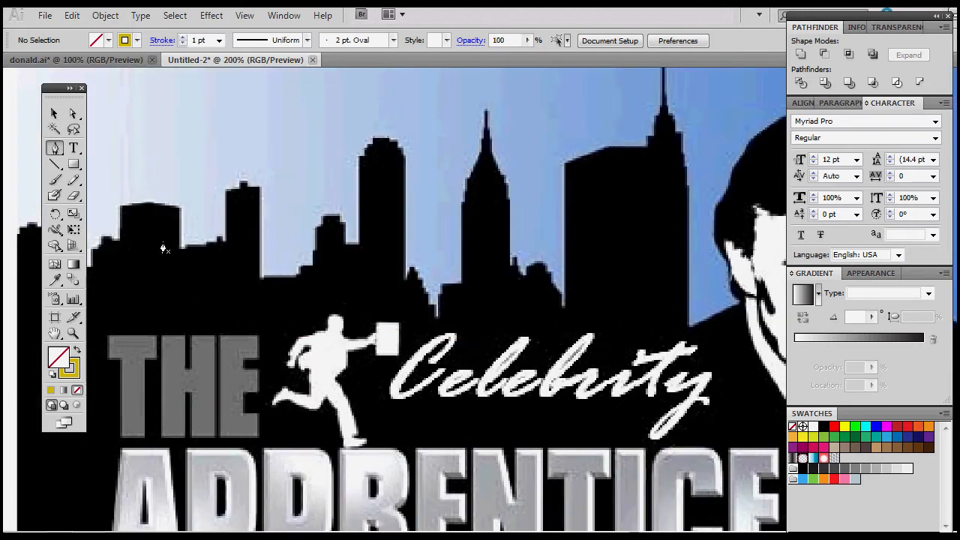
drag(163, 239, 301, 290)
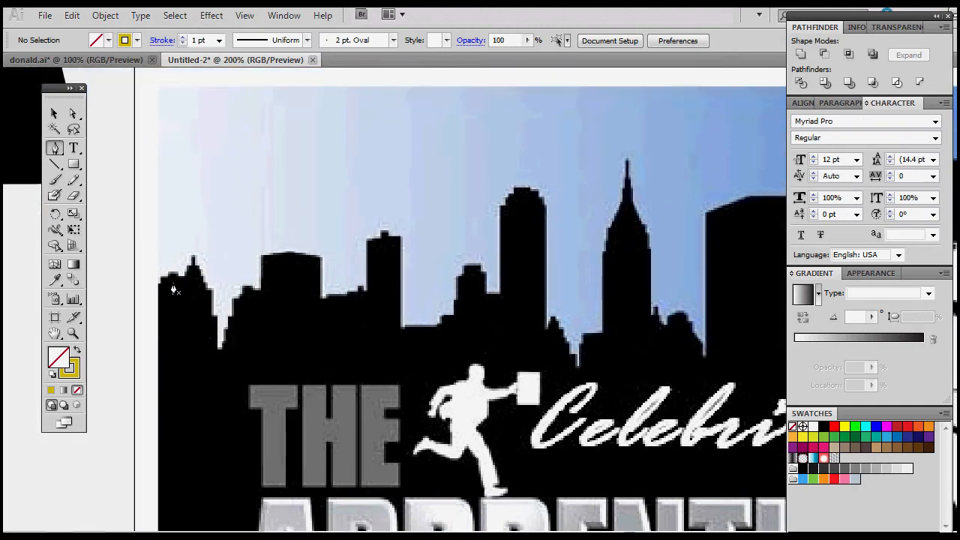
scroll(157, 297, down, 5)
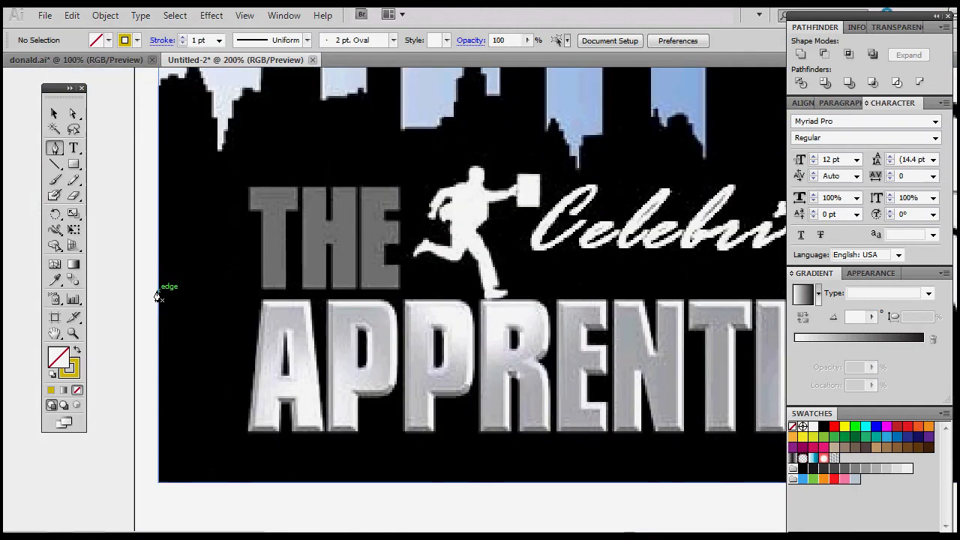
click(159, 483)
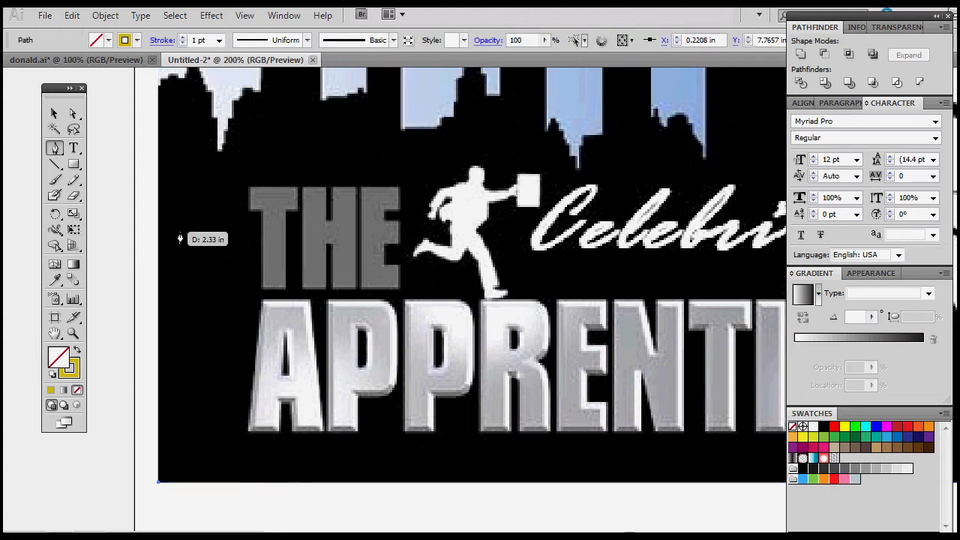
click(158, 88)
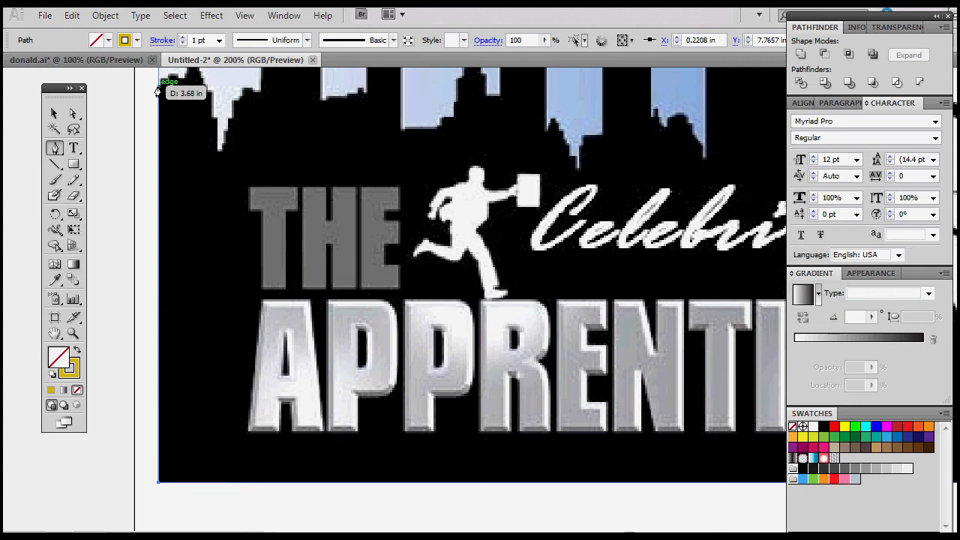
click(158, 90)
scroll(172, 95, up, 2)
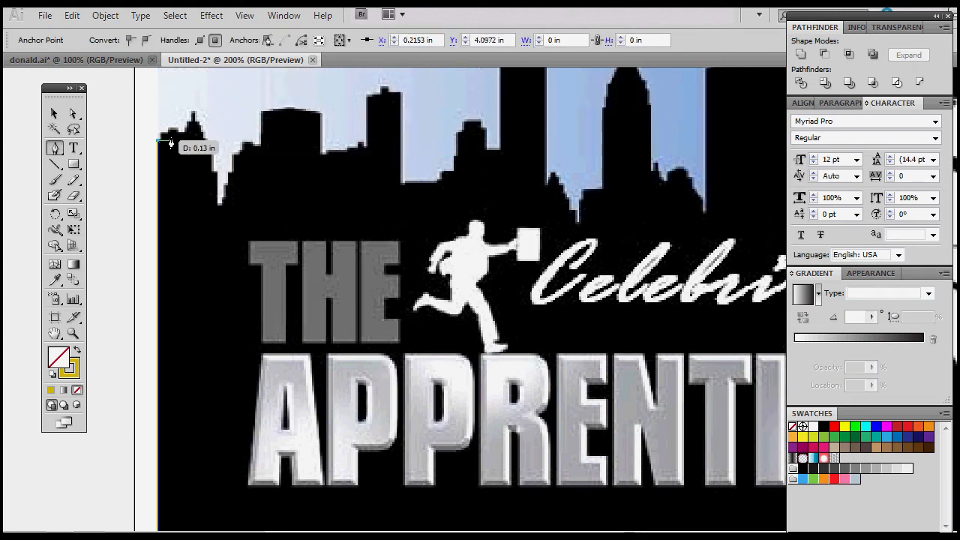
Step: Trace the small roof steps at the far left of the skyline up to the base of the first spire
click(162, 141)
click(160, 132)
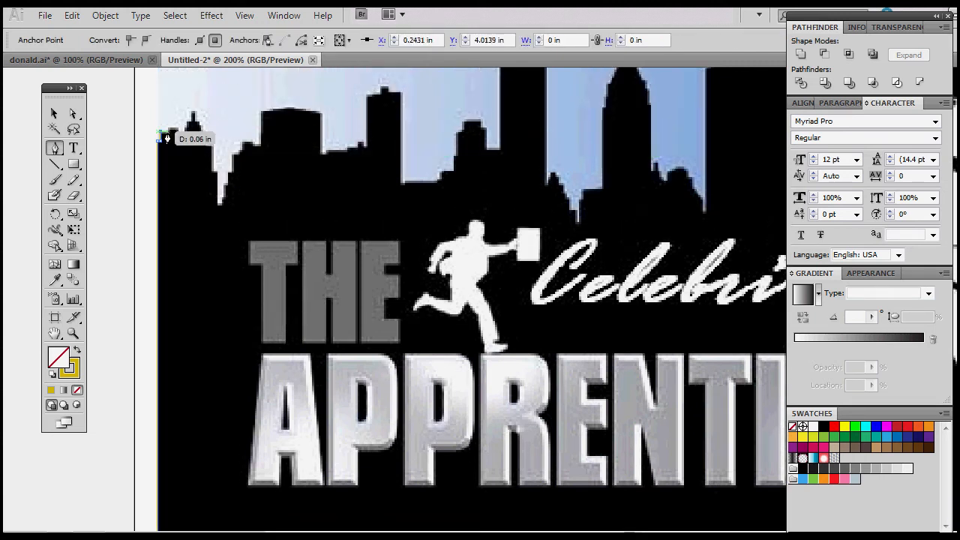
click(168, 132)
click(168, 129)
click(176, 129)
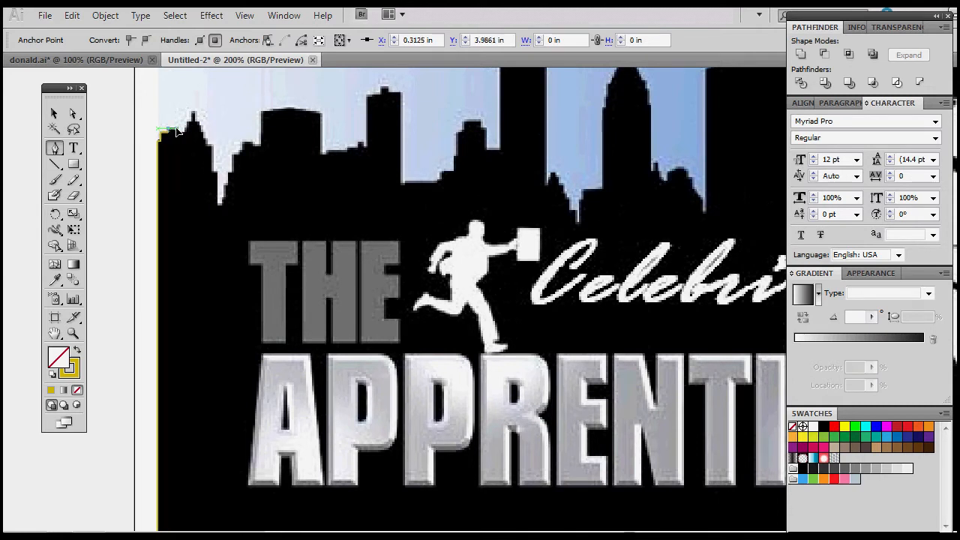
click(186, 129)
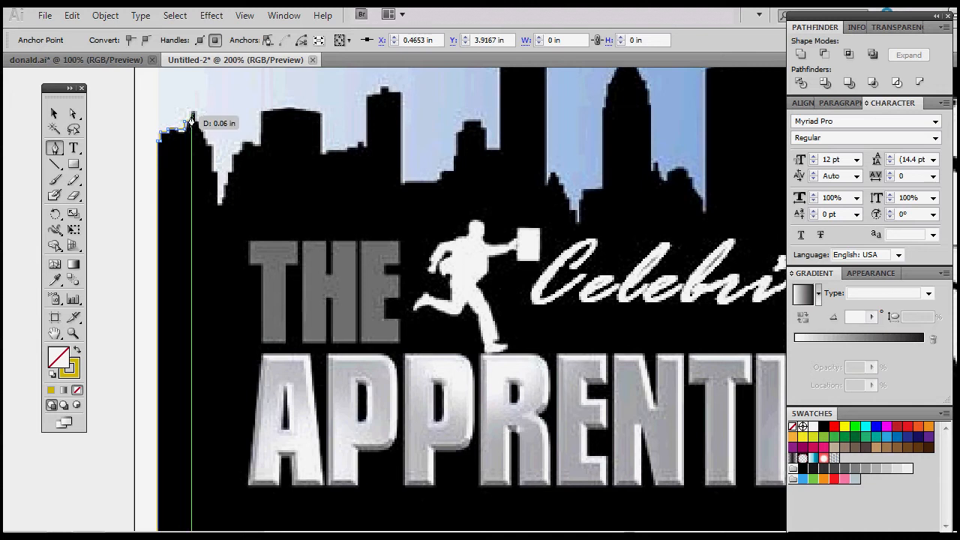
Step: Trace the tip of the leftmost building's spire and the first steps down its right side
click(192, 114)
click(195, 112)
click(195, 121)
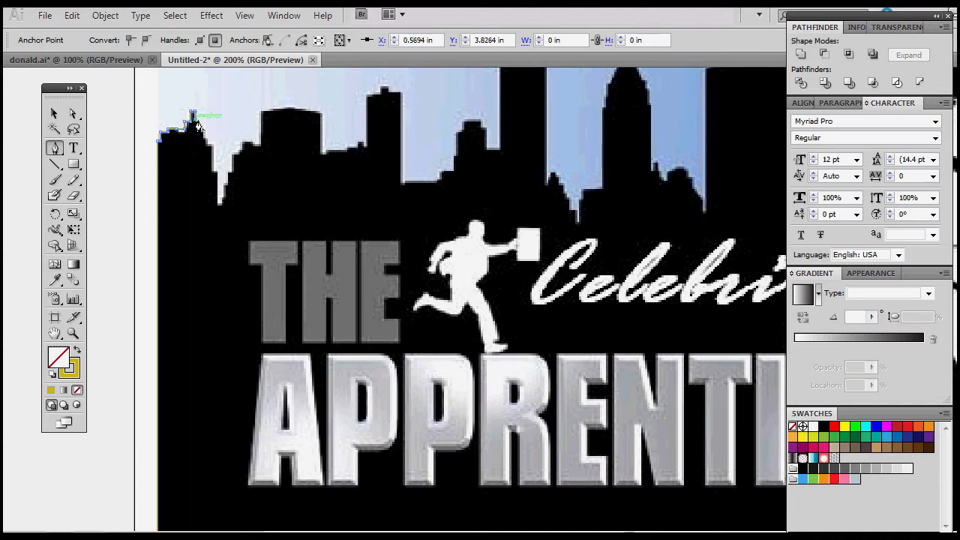
click(200, 120)
click(201, 136)
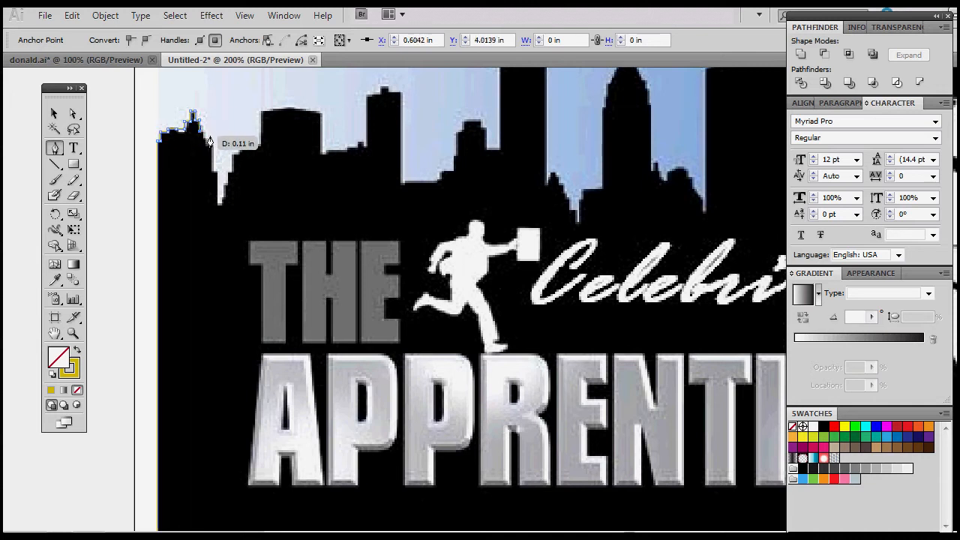
Step: Delete the last segment, resume the path at its open end and trace the leftmost building's stepped right side down to the narrow gap
key(Delete)
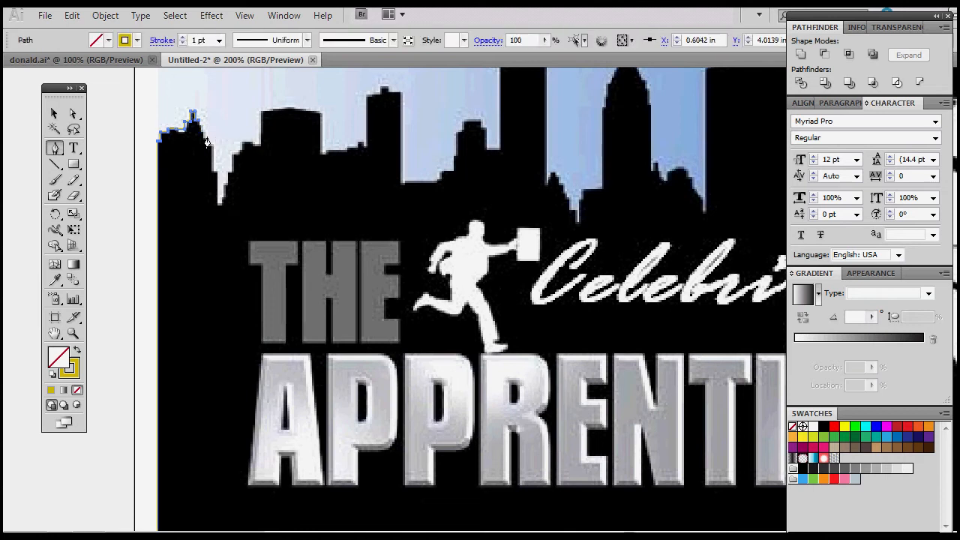
click(198, 125)
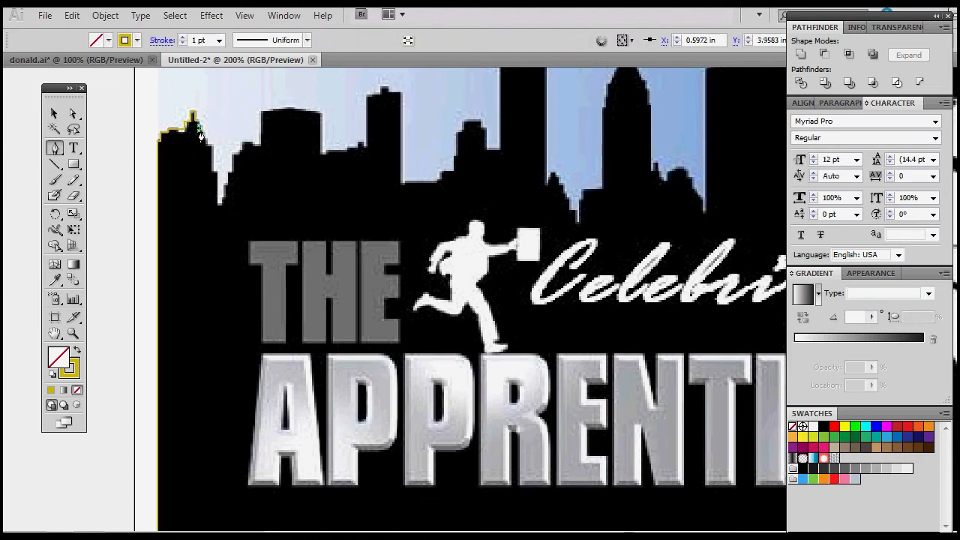
click(202, 132)
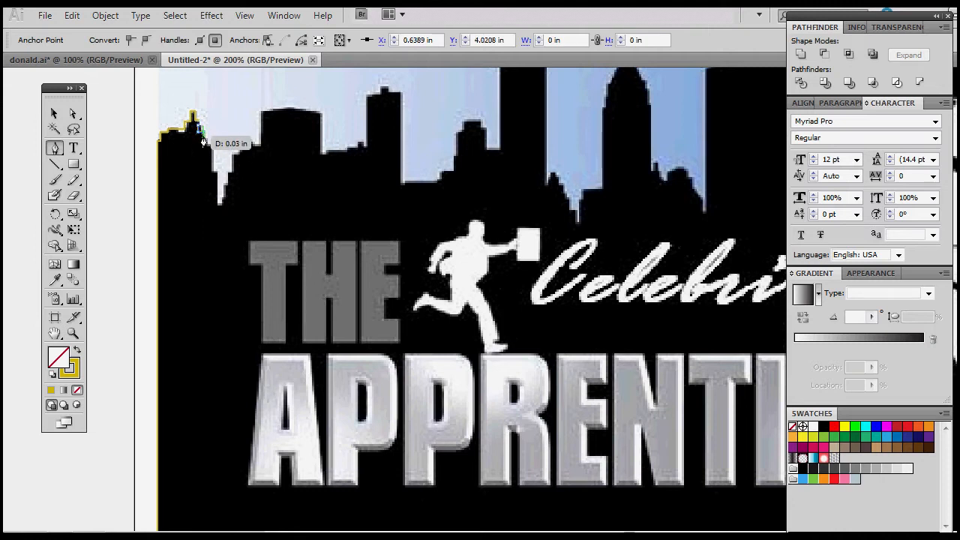
click(203, 138)
click(207, 138)
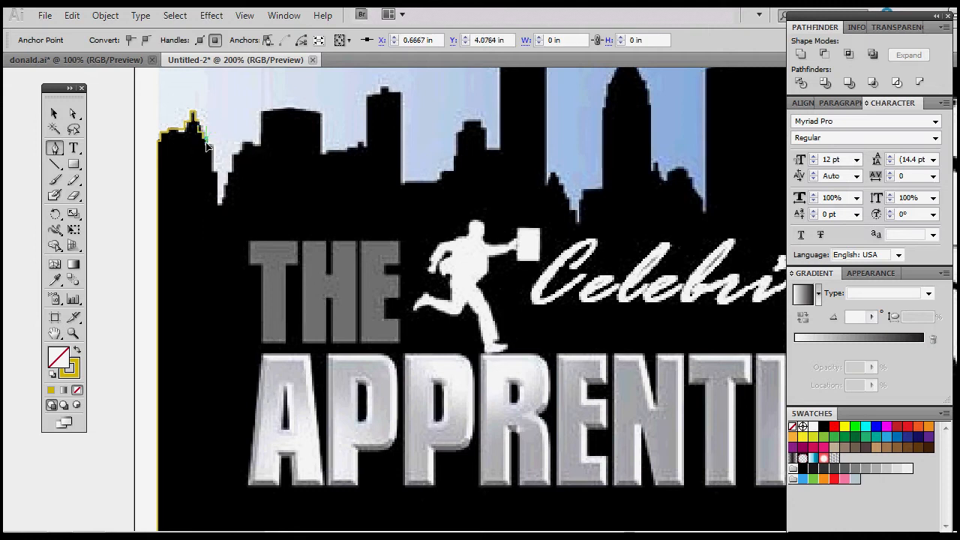
click(206, 143)
click(212, 144)
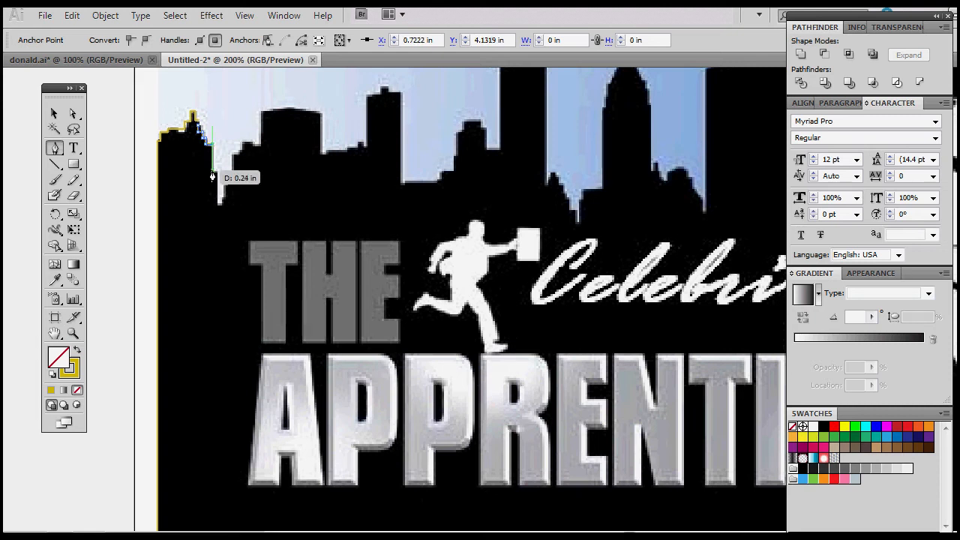
click(216, 171)
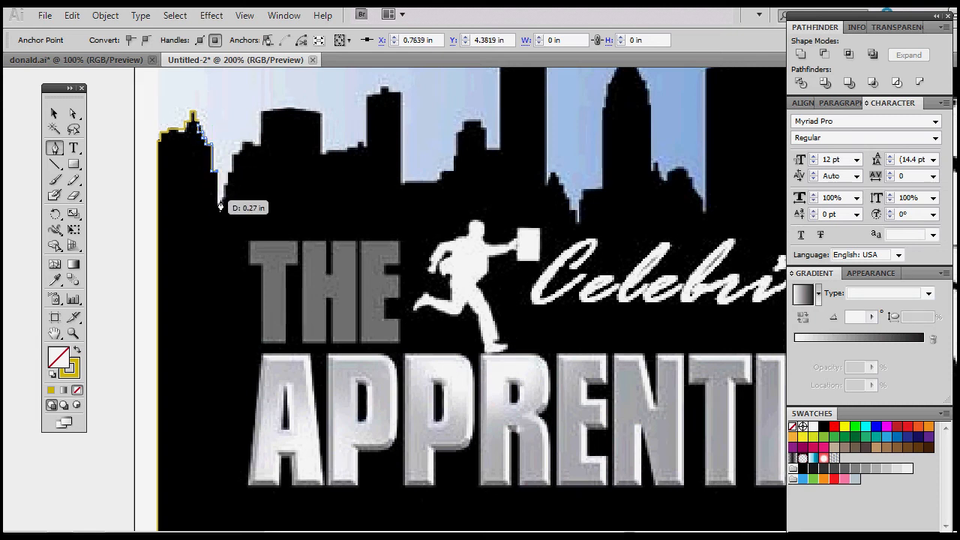
Step: Trace the bottom of the narrow gap and the stepped edge rising toward the second building
click(218, 202)
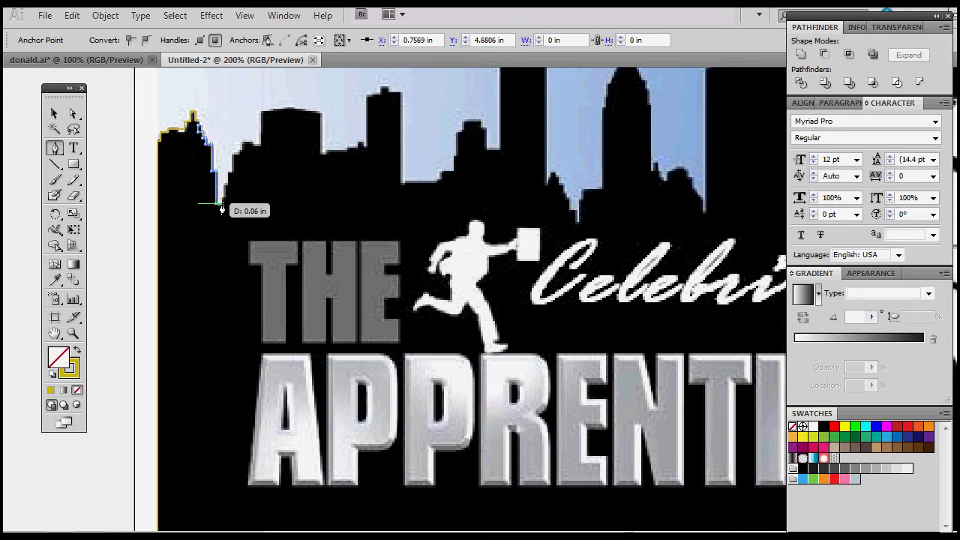
click(223, 195)
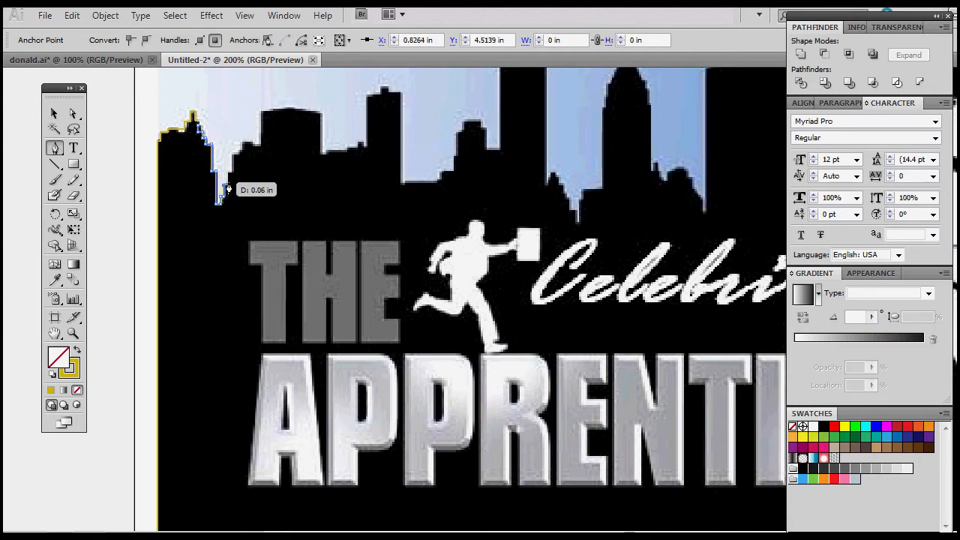
click(227, 185)
click(229, 171)
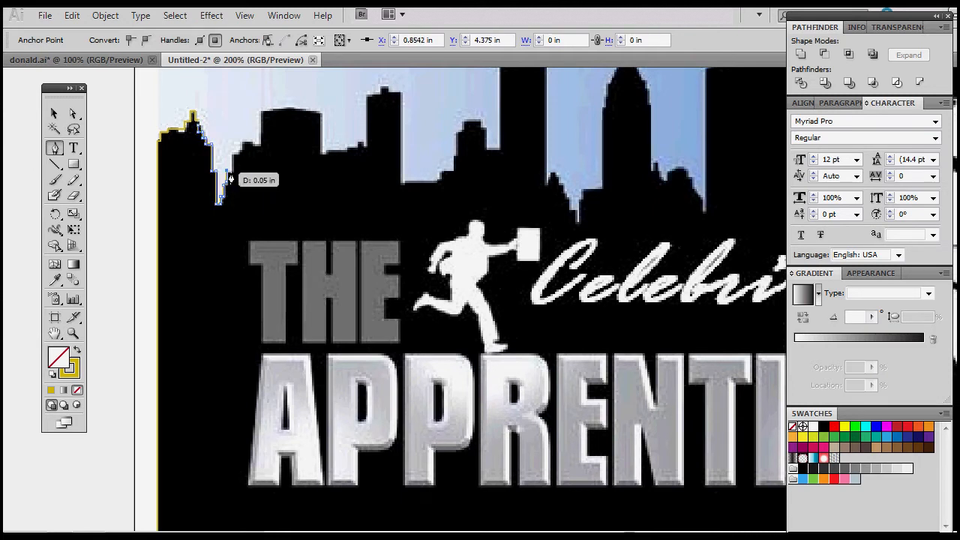
click(234, 174)
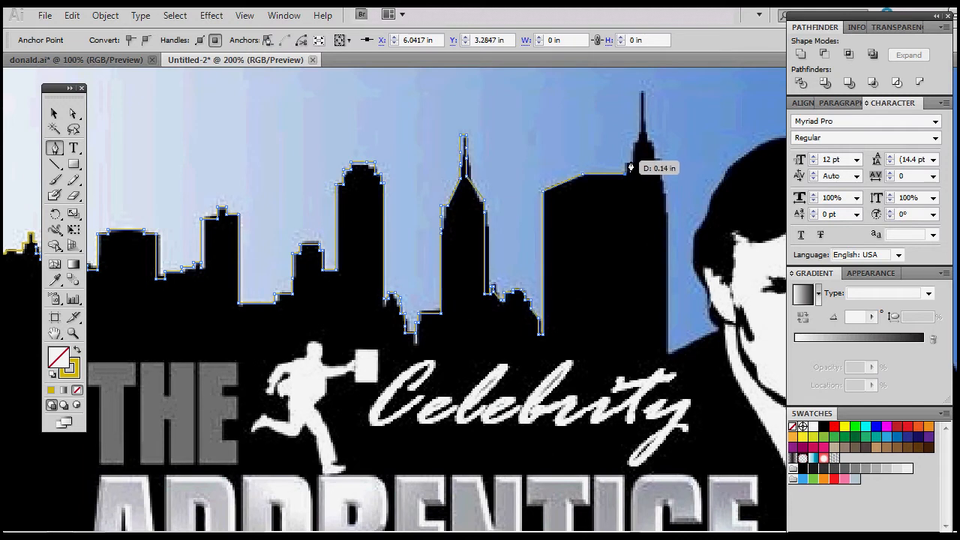
Step: Trace the left shoulder of the rightmost tower, up its spire to the tip and back down the other side
click(624, 164)
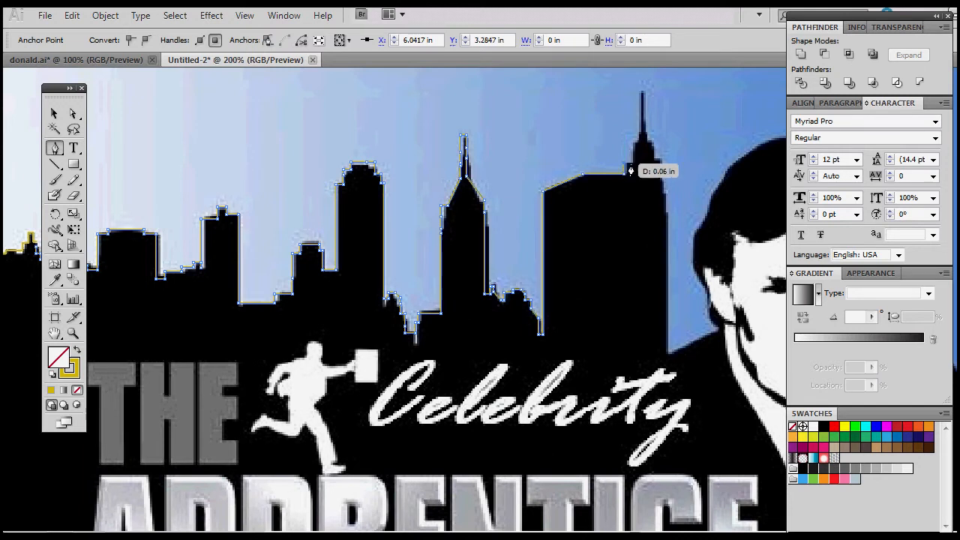
click(632, 164)
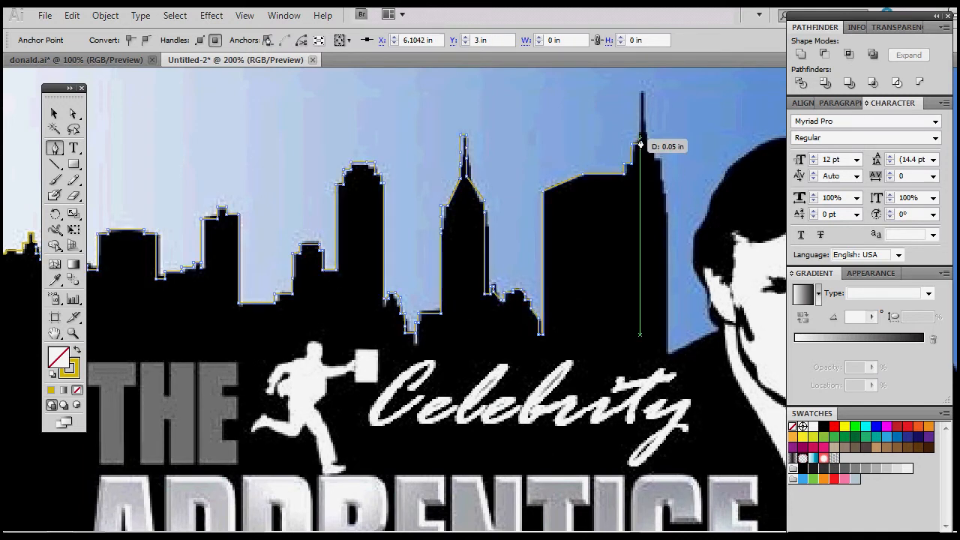
click(640, 141)
click(641, 132)
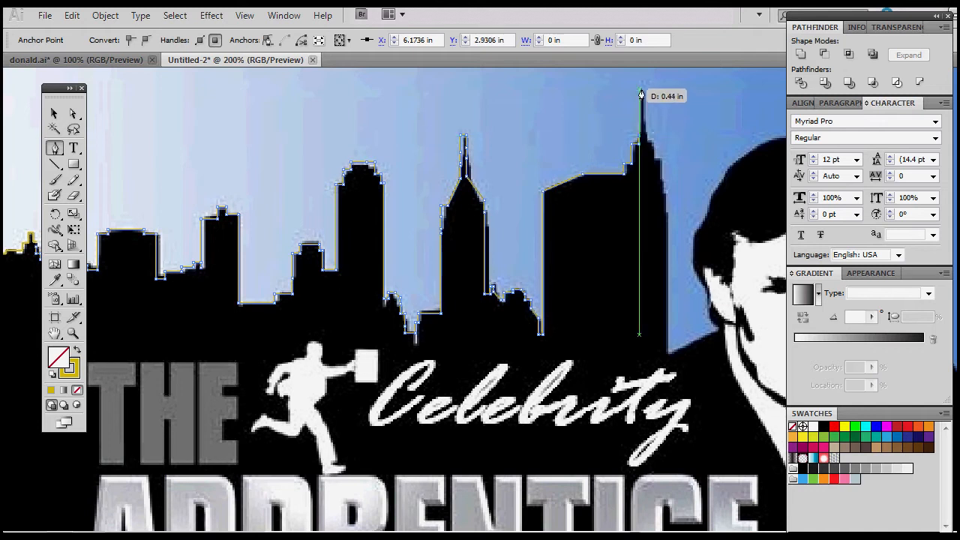
click(642, 91)
click(646, 133)
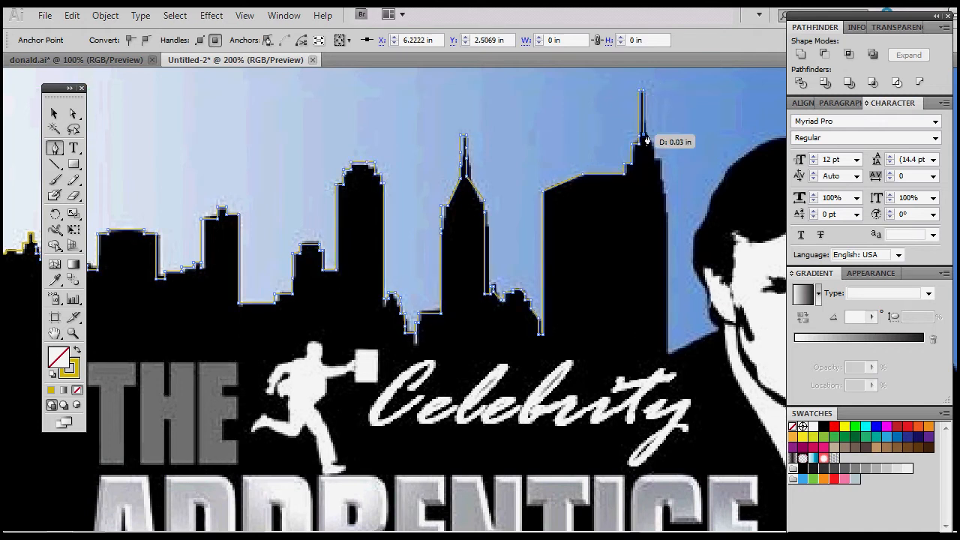
Step: Trace the rightmost tower's stepped right side down to where it meets the man's shoulder
click(650, 140)
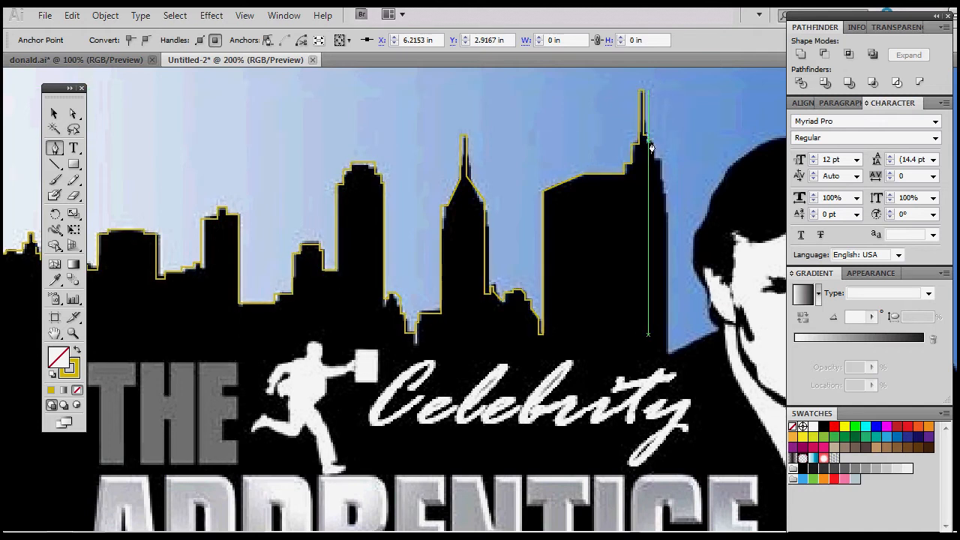
click(660, 159)
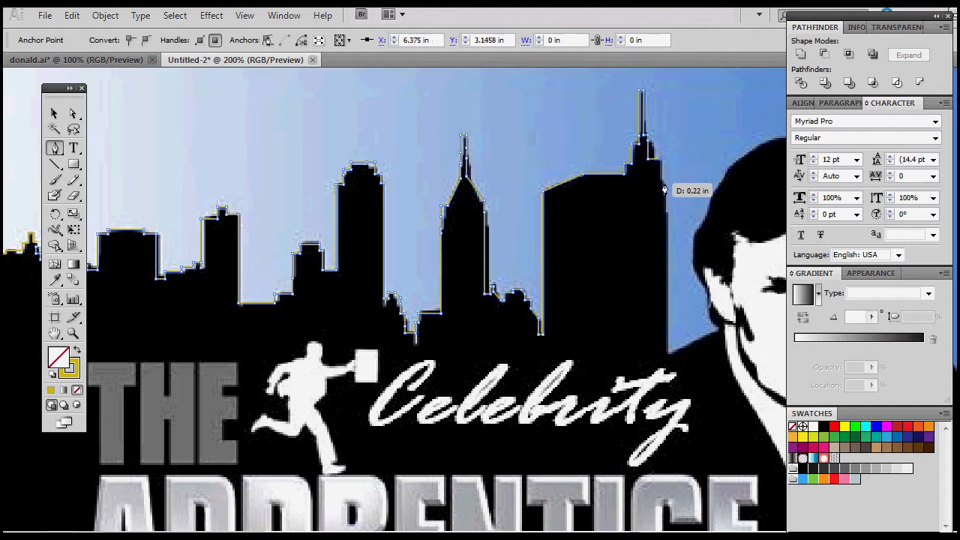
click(663, 187)
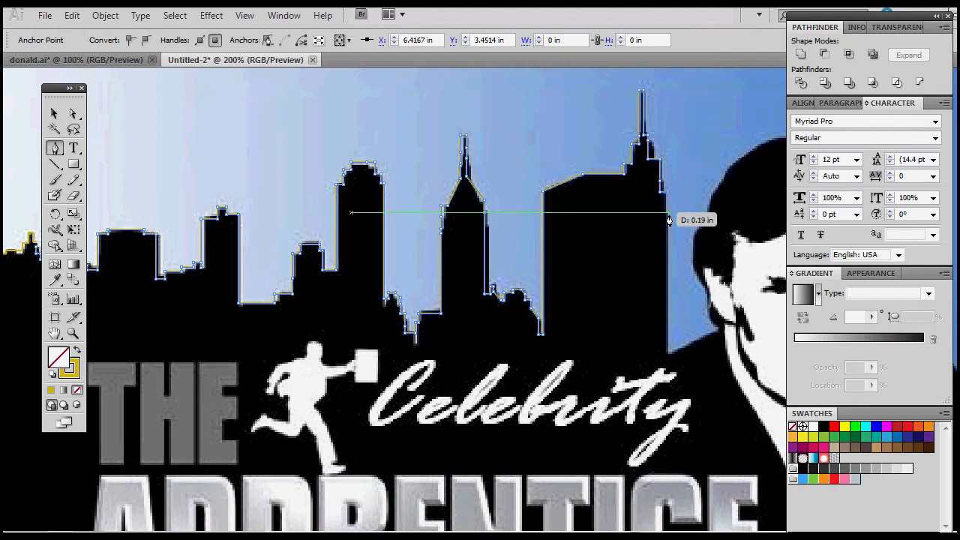
click(665, 218)
click(667, 359)
Step: Finish the skyline path diagonally past the man's shoulder, down to the image's bottom edge and along it, closing at the lower-left corner
scroll(712, 428, down, 3)
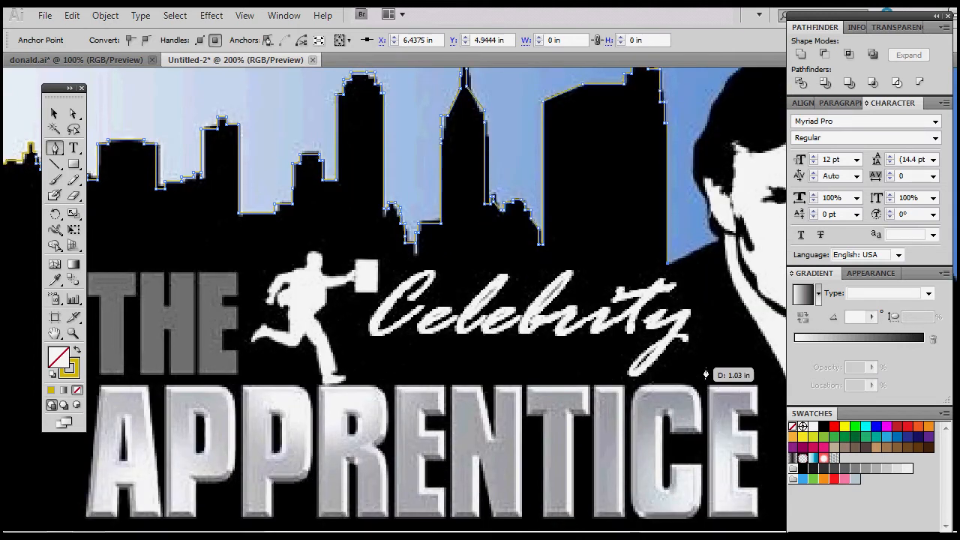
click(739, 335)
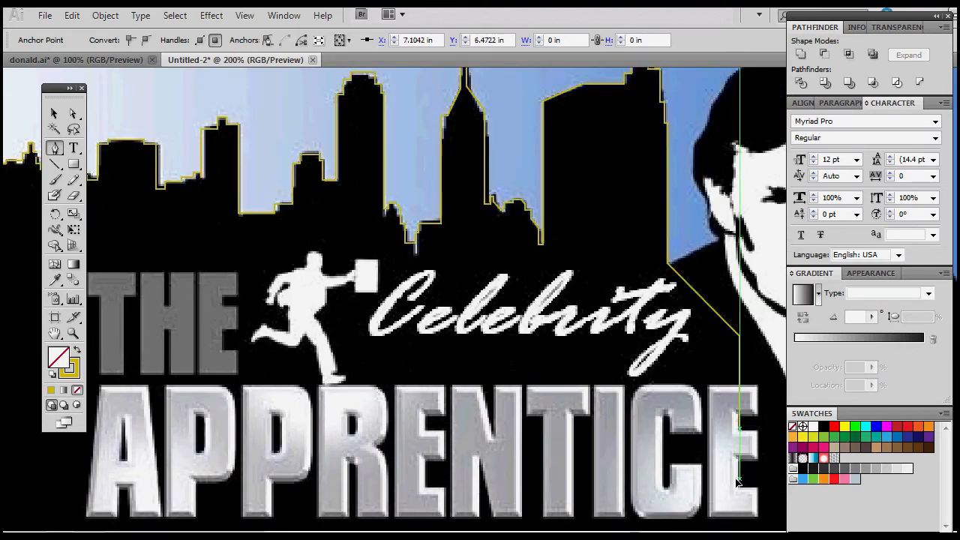
scroll(738, 482, down, 3)
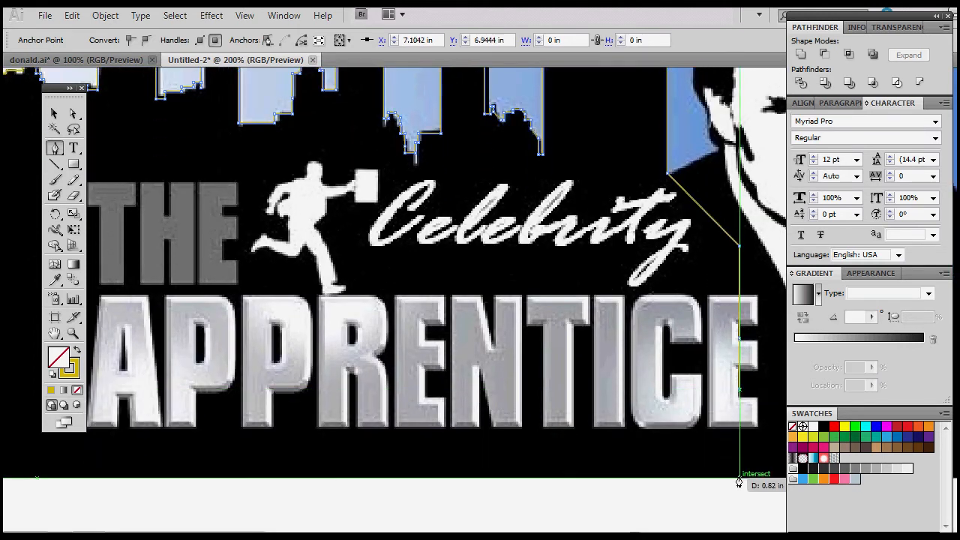
click(738, 477)
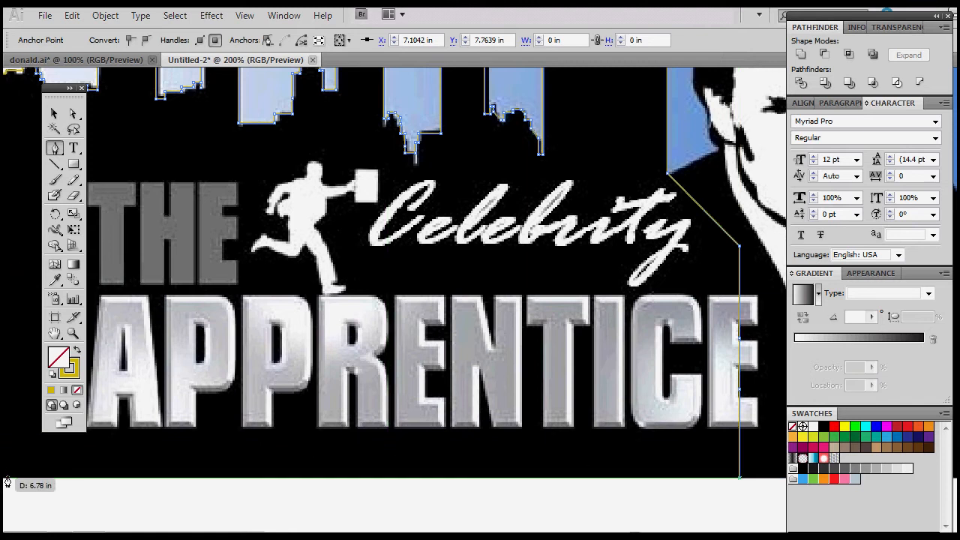
drag(7, 479, 143, 497)
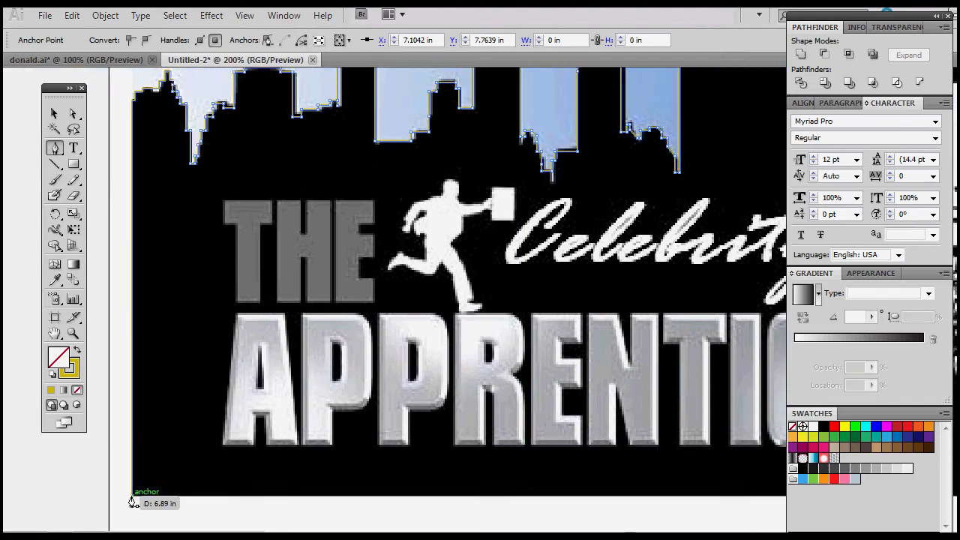
click(133, 496)
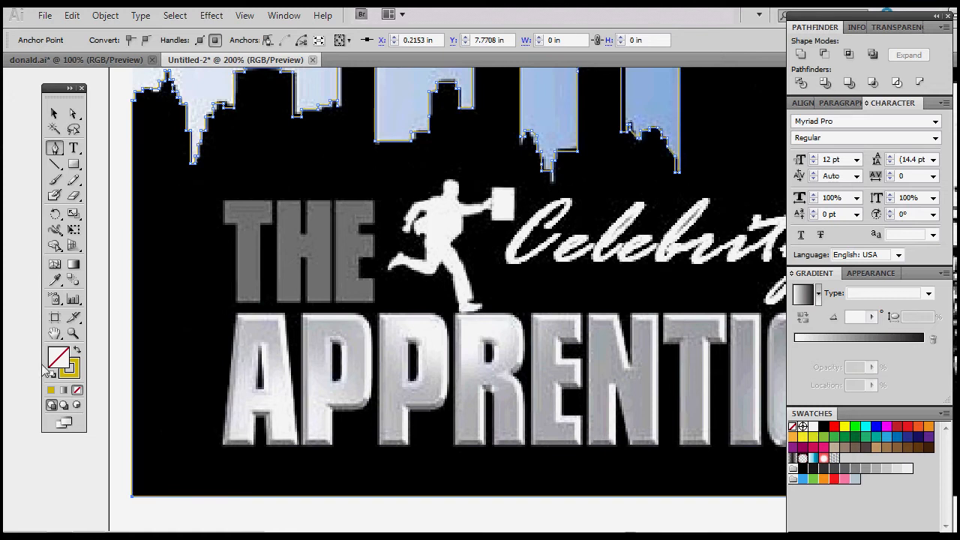
Step: Fill the closed skyline shape with black and remove its stroke
click(50, 392)
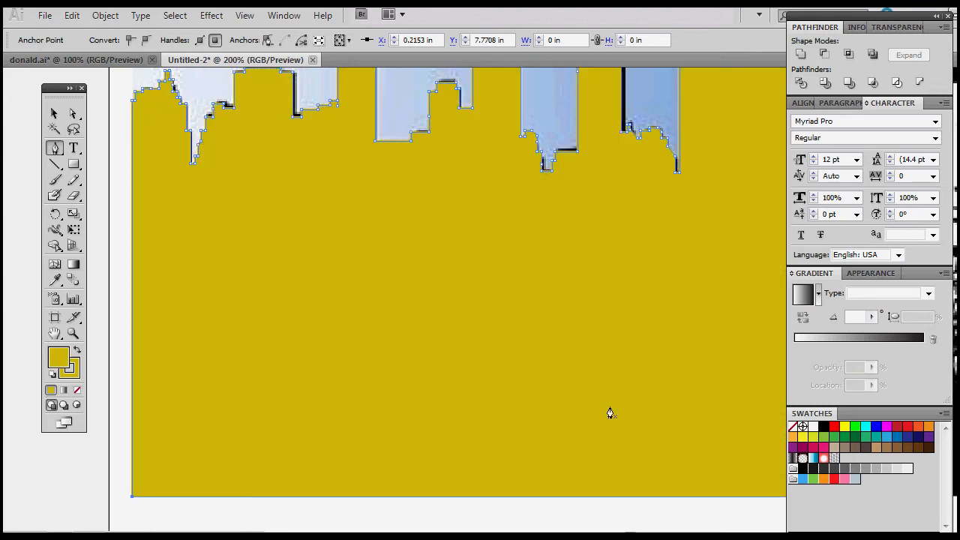
click(823, 426)
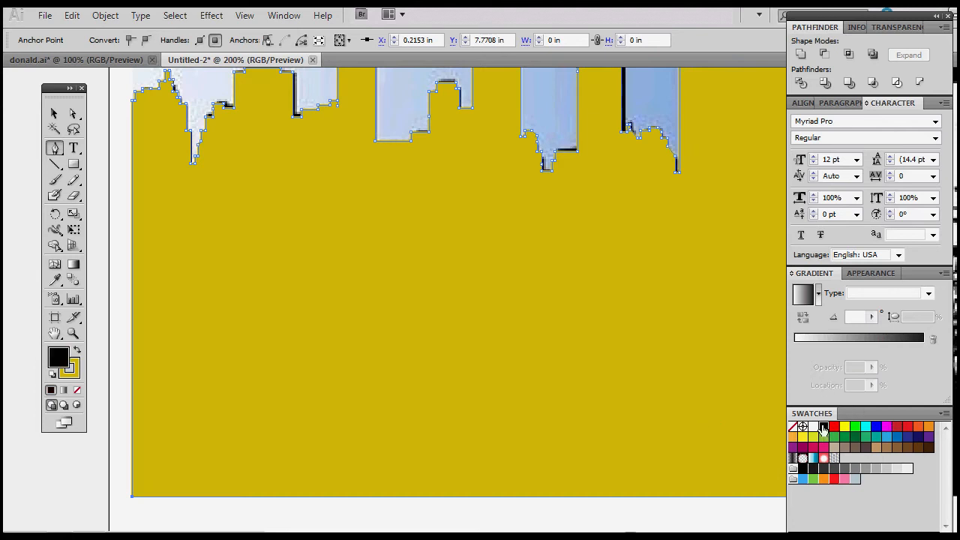
click(73, 370)
click(76, 390)
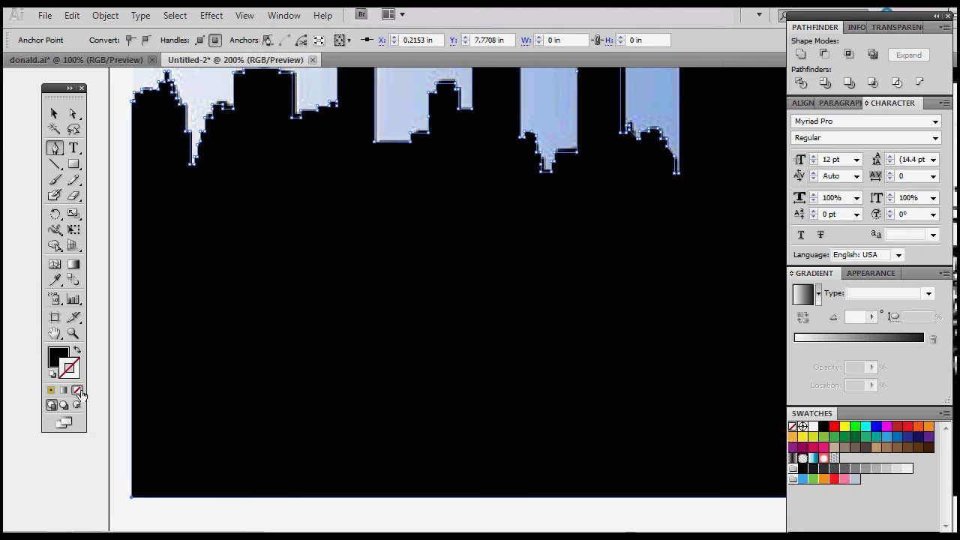
Step: Move the skyline shape off the logo image to the empty area left of the artboard
key(ctrl+minus)
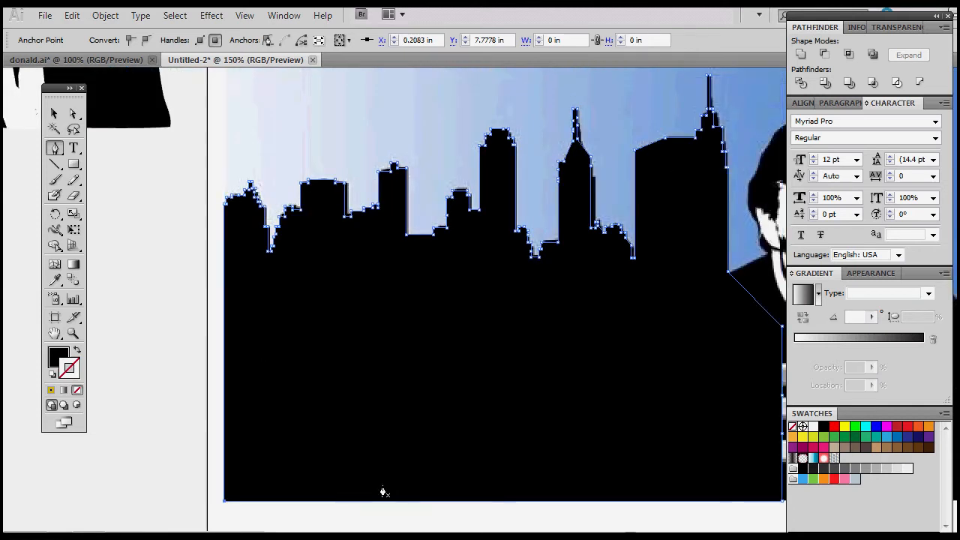
click(54, 114)
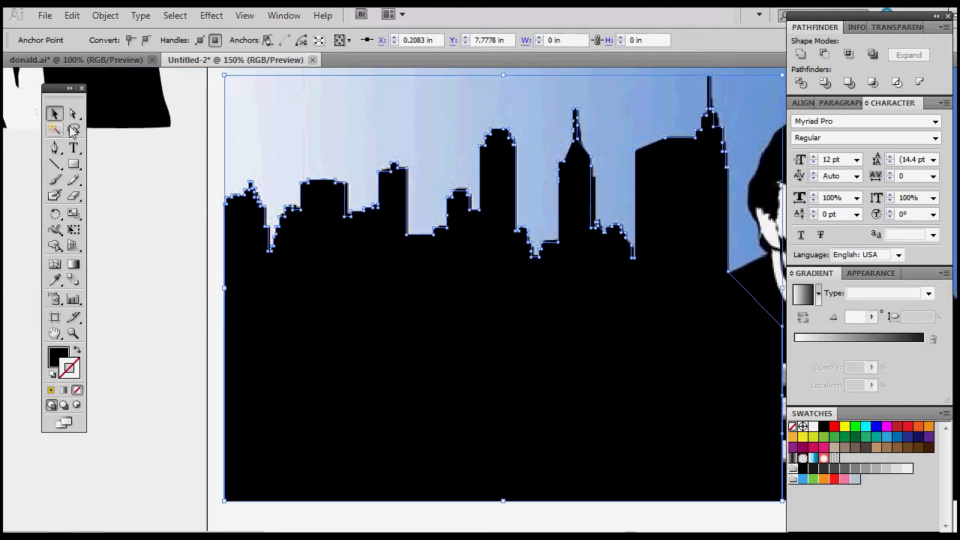
drag(520, 366, 203, 398)
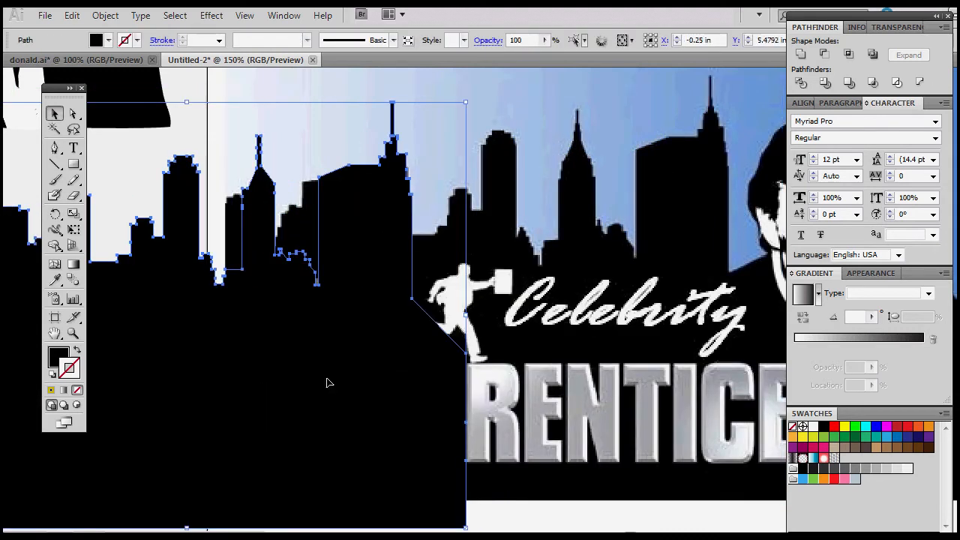
drag(404, 393, 148, 378)
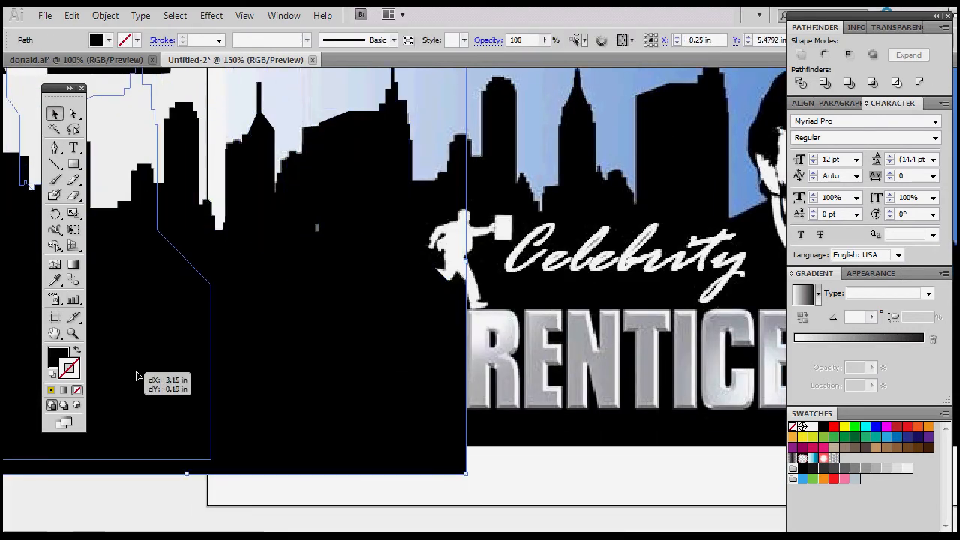
key(ctrl+minus)
key(ctrl+minus)
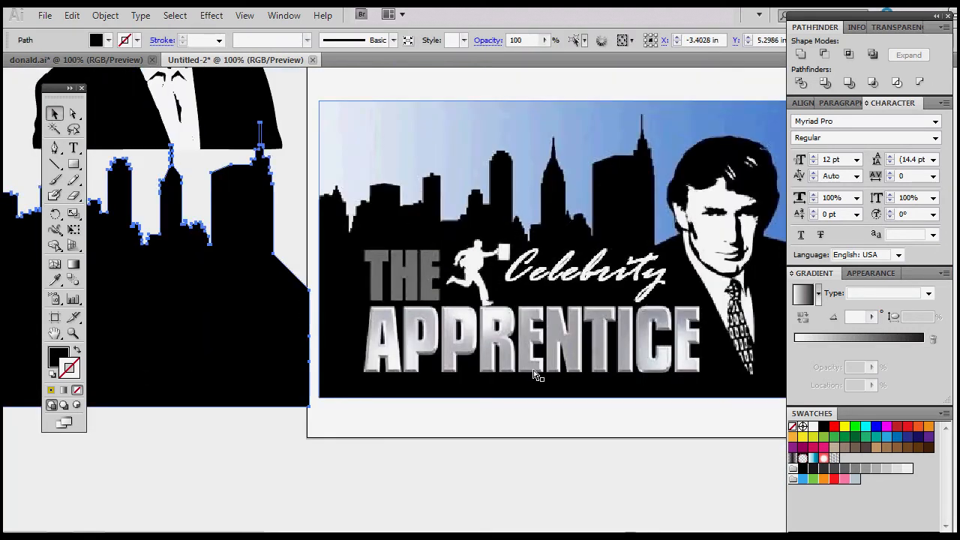
Step: Draw a rectangle covering the whole logo image and shift it slightly down and left of the image
click(72, 167)
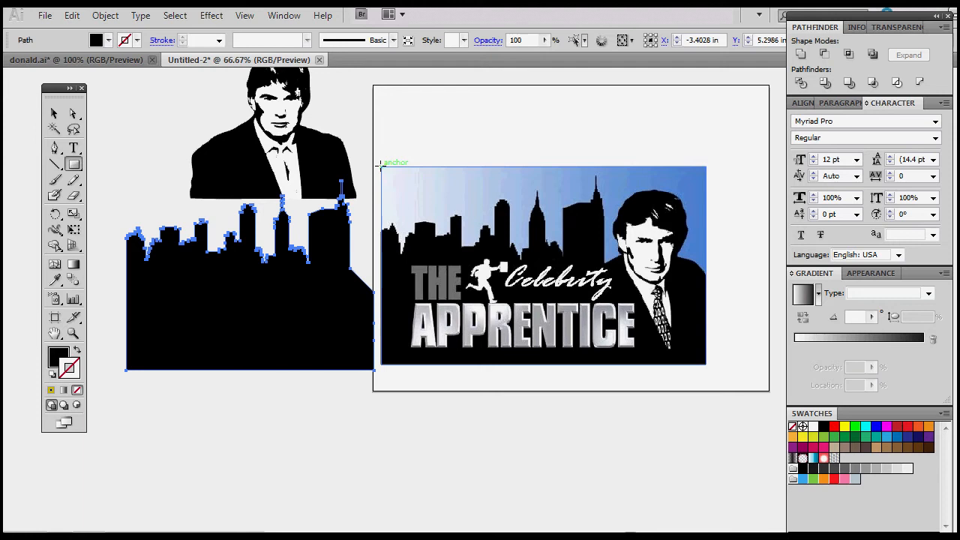
drag(381, 164, 707, 365)
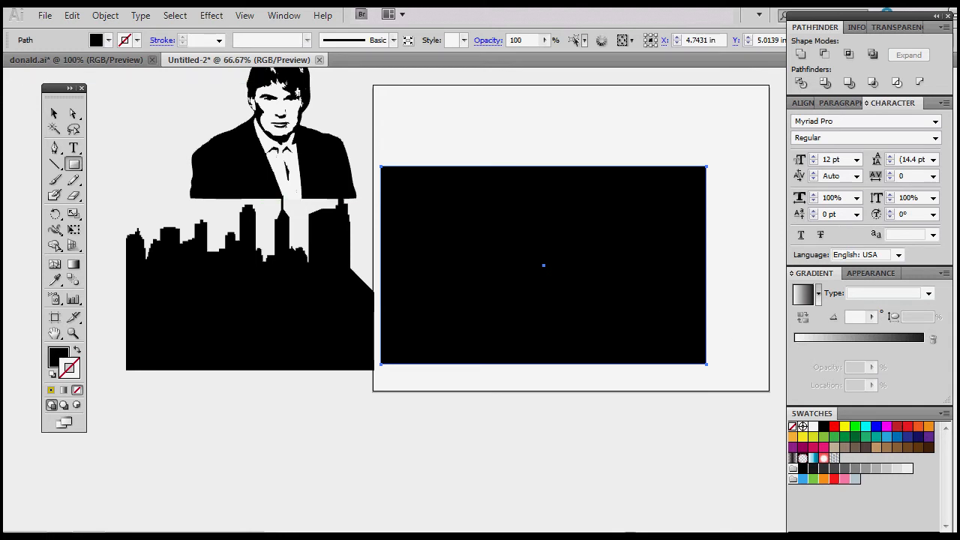
click(54, 114)
drag(578, 342, 555, 384)
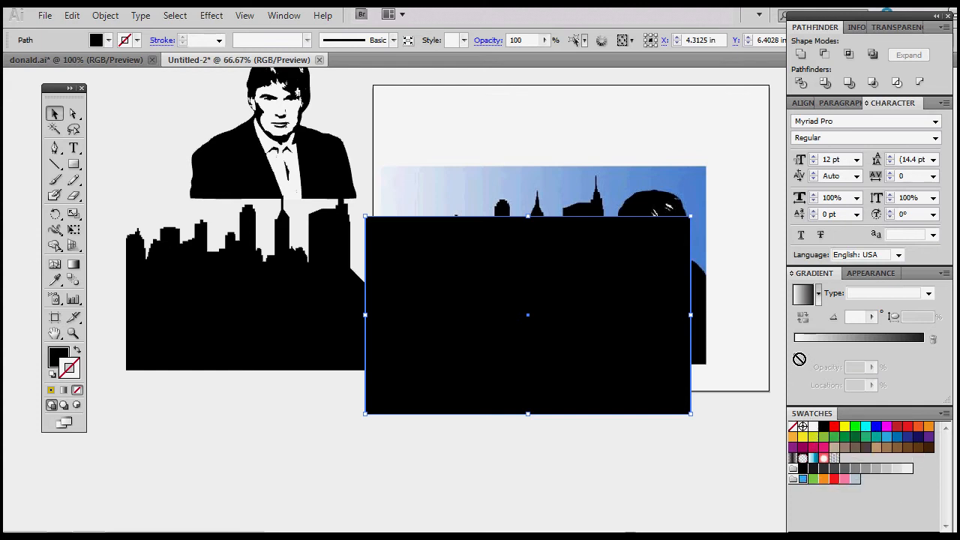
Step: Give the rectangle a linear gradient fill ending in dark blue and stretch it horizontally slightly past both sides of the rectangle
click(802, 294)
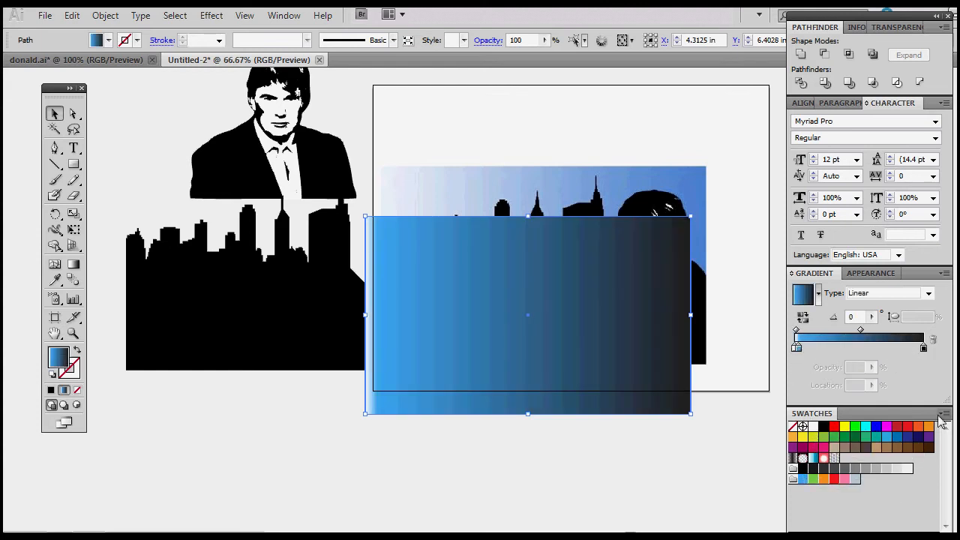
drag(921, 425, 924, 355)
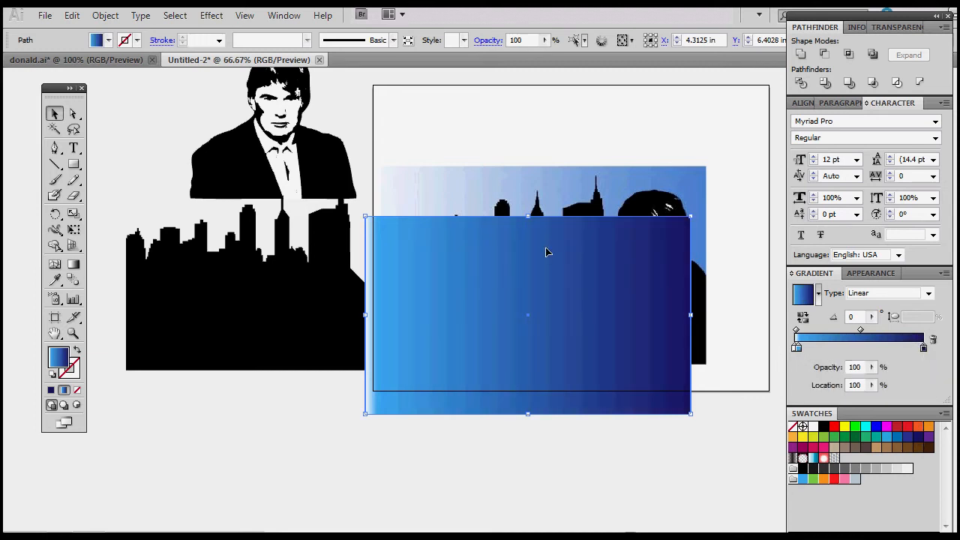
click(72, 266)
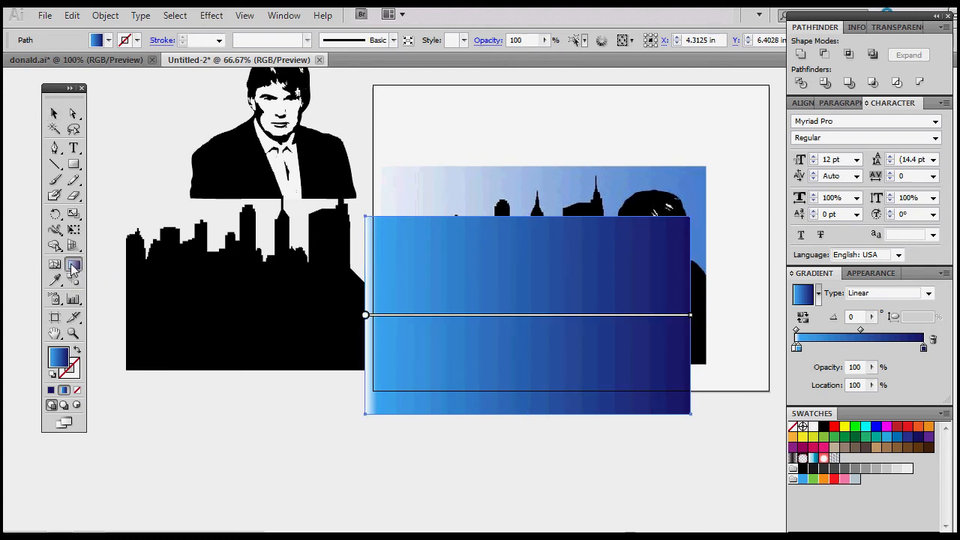
mouse_move(420, 192)
mouse_down()
mouse_move(718, 198)
mouse_move(719, 189)
mouse_up()
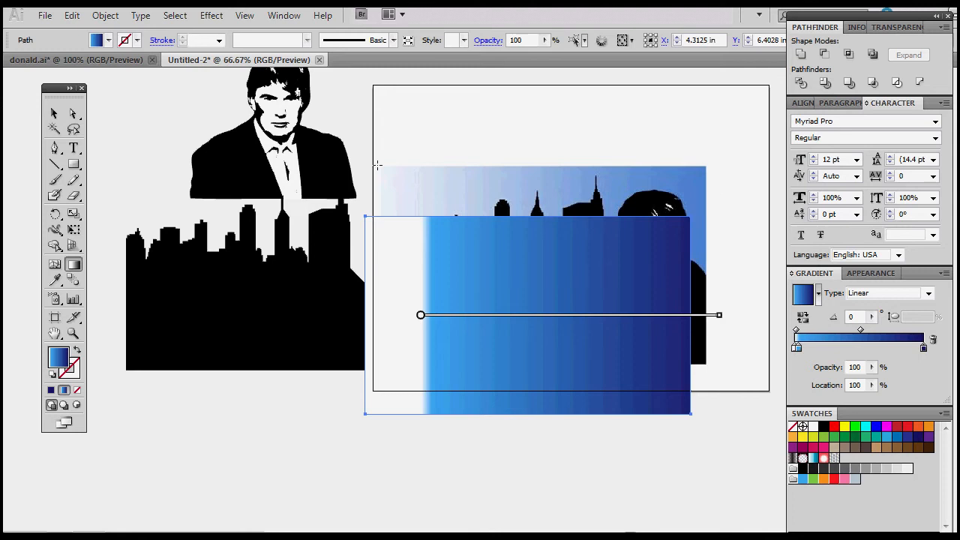
drag(357, 166, 711, 178)
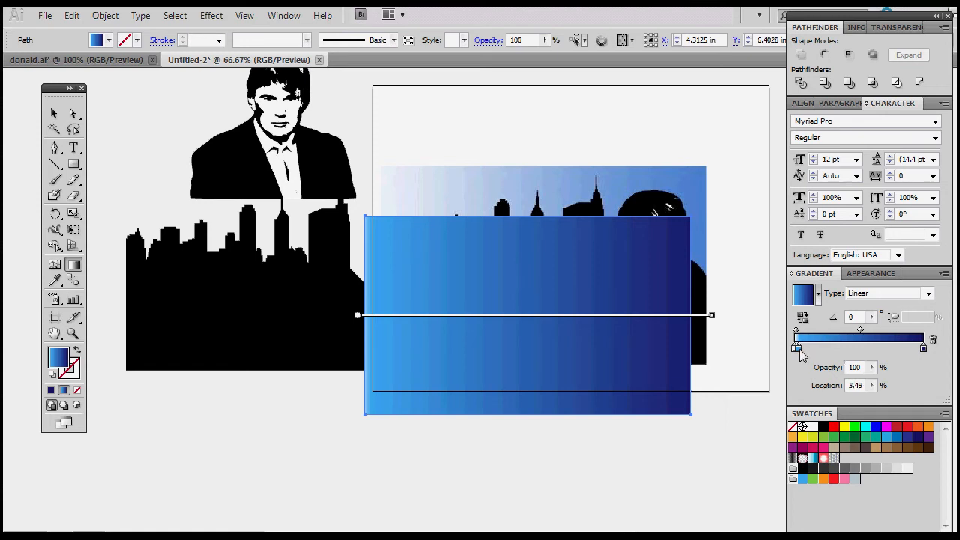
Step: Remove the light blue gradient stop, recolour the end stop medium blue and redraw the gradient from well left of the rectangle
drag(797, 349, 776, 383)
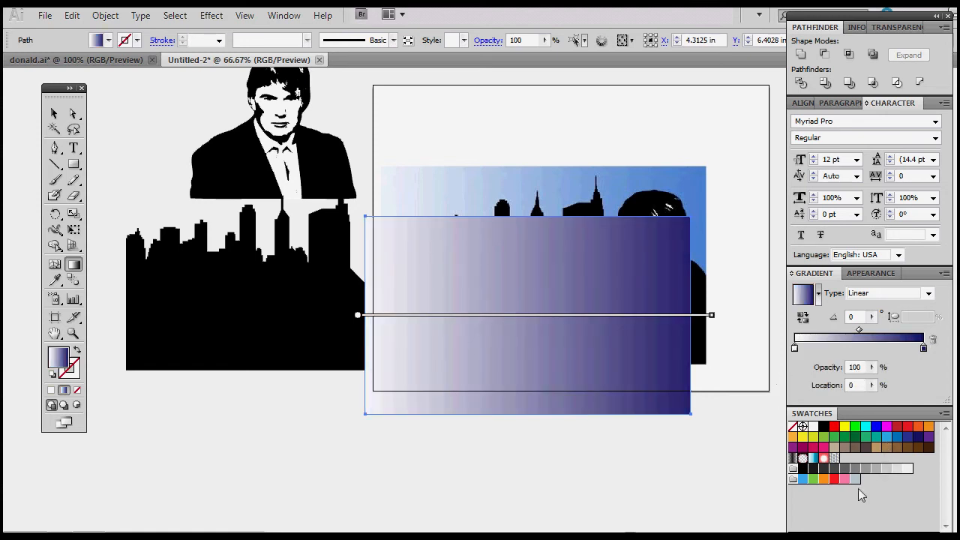
drag(803, 485, 925, 349)
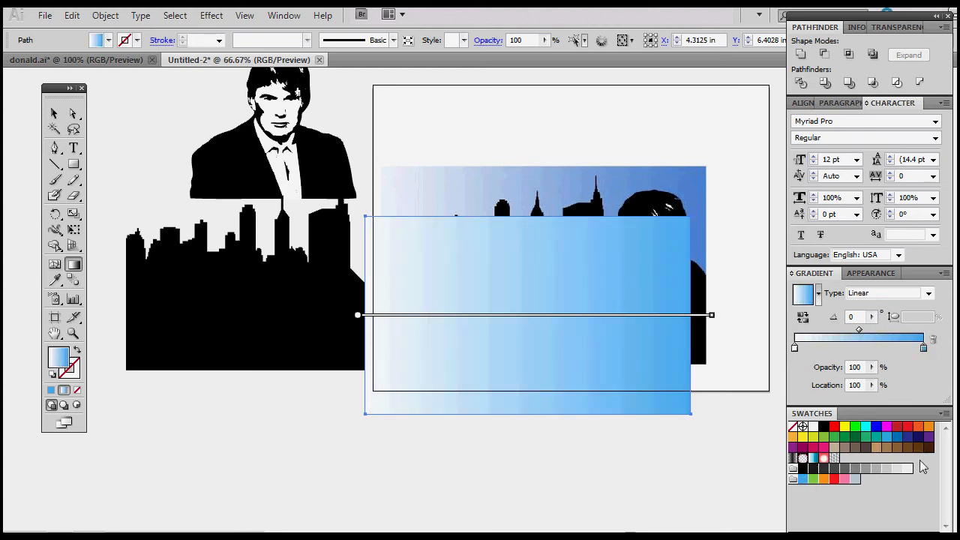
drag(901, 442, 928, 351)
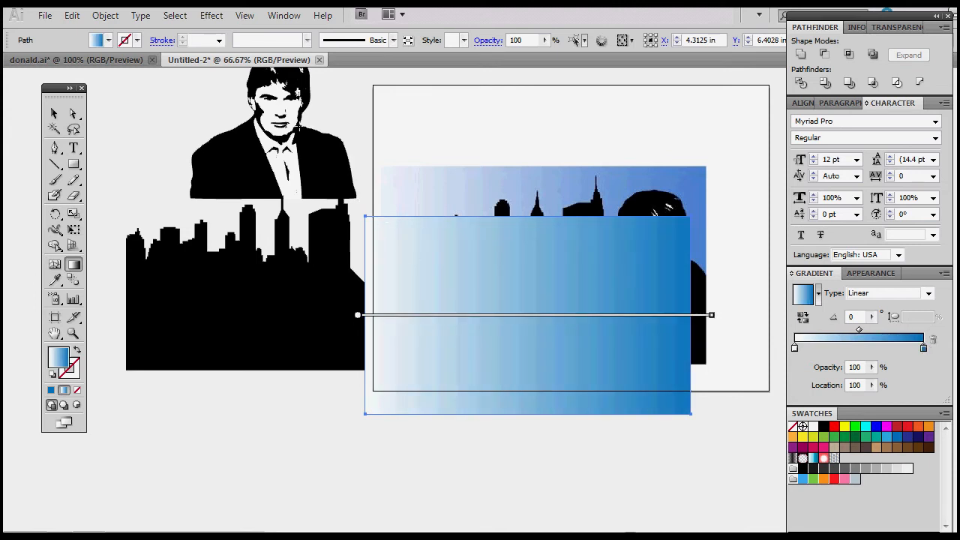
mouse_move(304, 126)
mouse_down()
mouse_move(452, 150)
mouse_move(707, 153)
mouse_move(722, 132)
mouse_move(683, 124)
mouse_up()
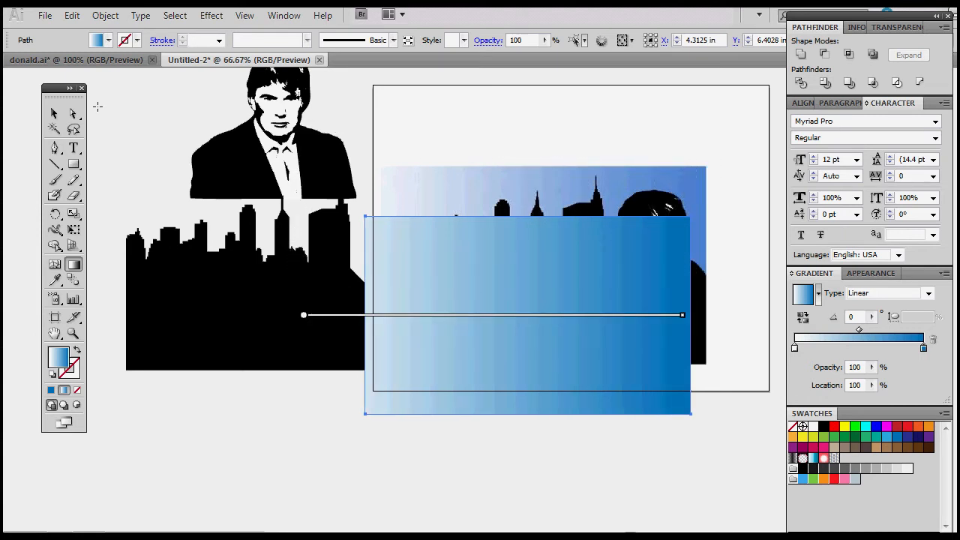
Step: Move the logo image below the artboard and the gradient rectangle up into the artboard's upper left area
click(54, 113)
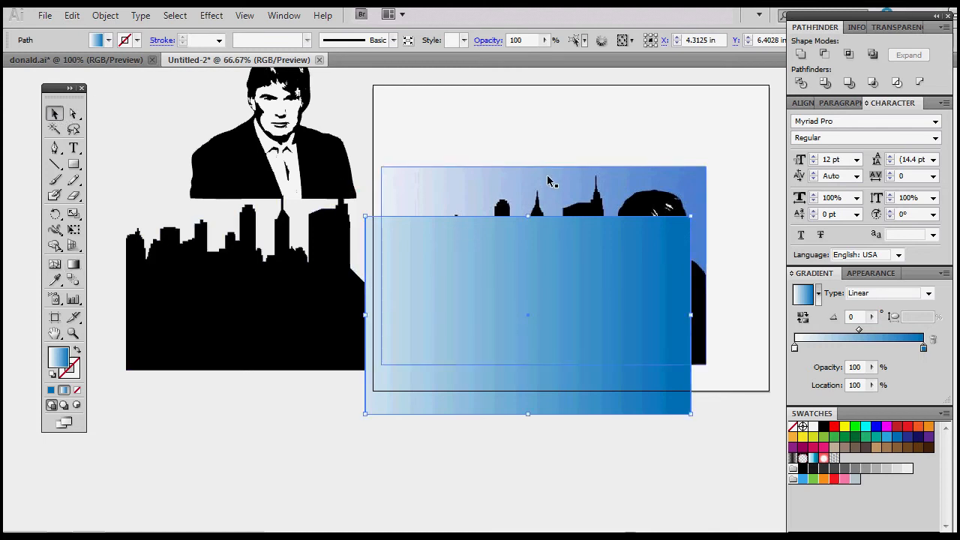
drag(548, 182, 523, 467)
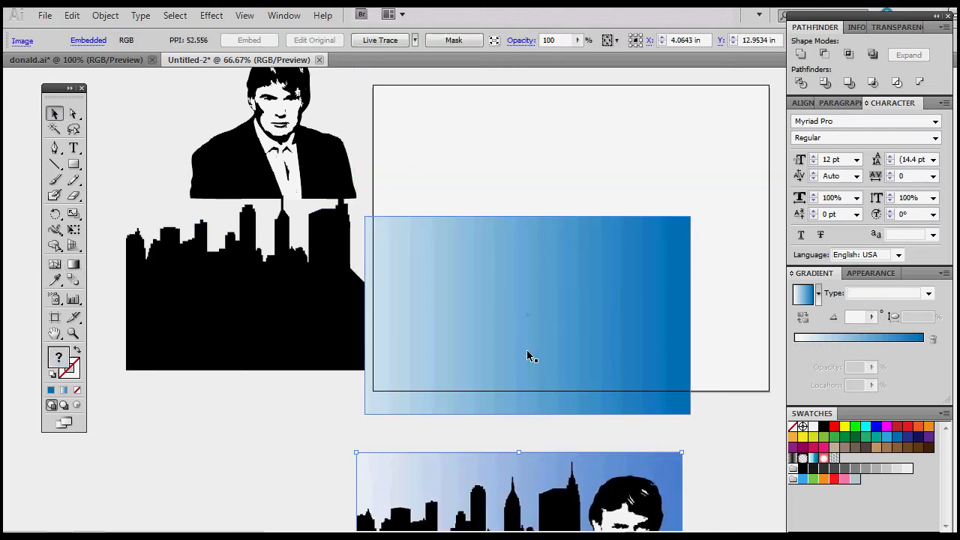
drag(528, 353, 534, 240)
Step: Place the black skyline over the gradient rectangle's lower-left corner and send the rectangle to the back
click(269, 345)
drag(281, 334, 529, 266)
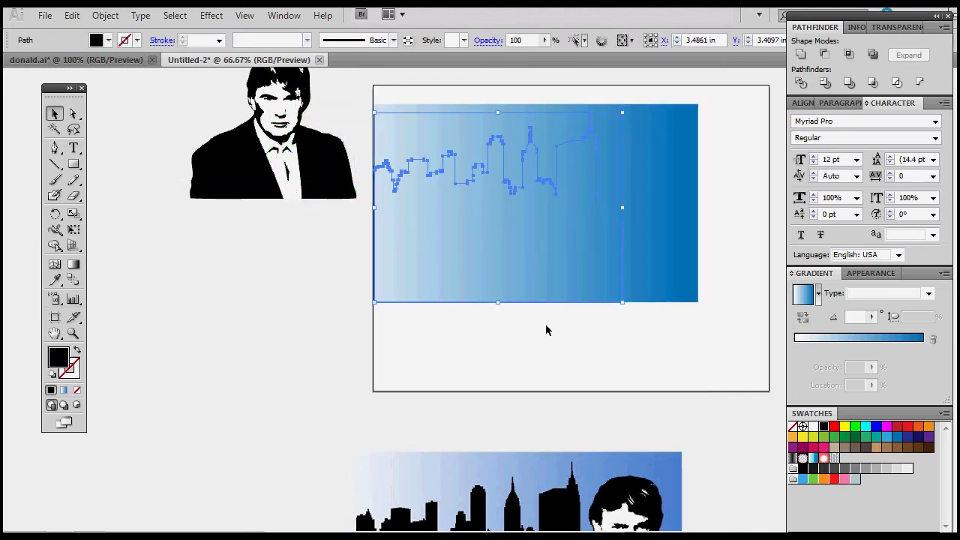
right_click(673, 261)
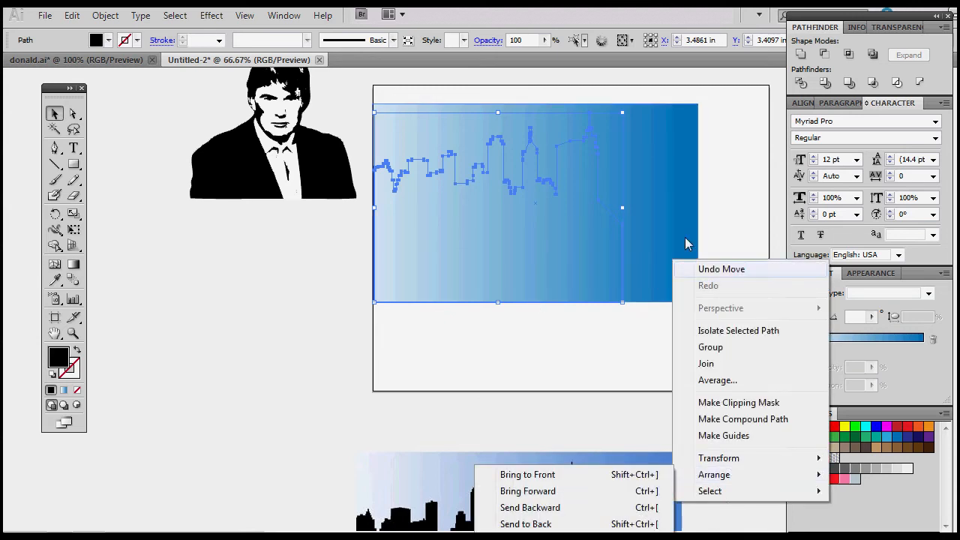
click(684, 236)
right_click(684, 236)
mouse_move(735, 450)
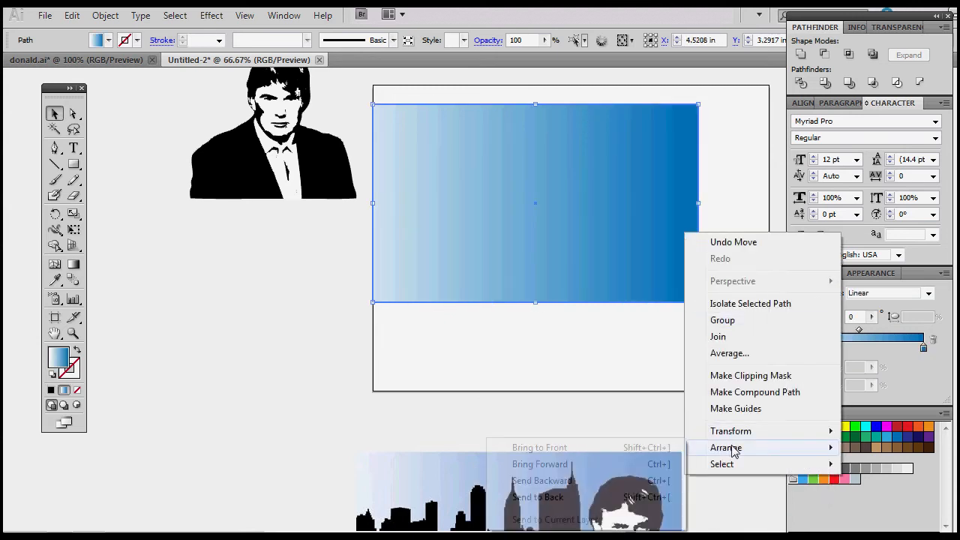
click(596, 497)
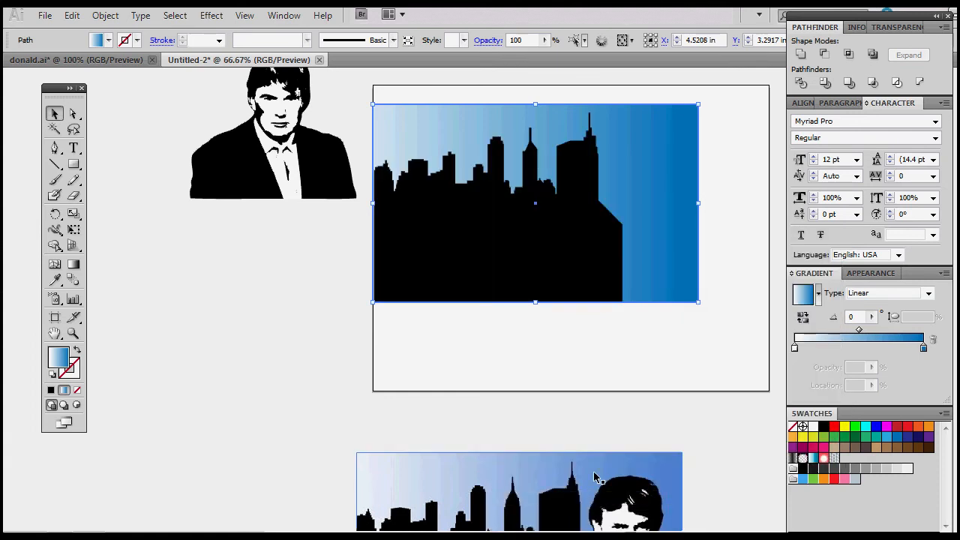
Step: Move the man's portrait group onto the right end of the skyline scene, level with its bottom edge, and deselect it
click(324, 169)
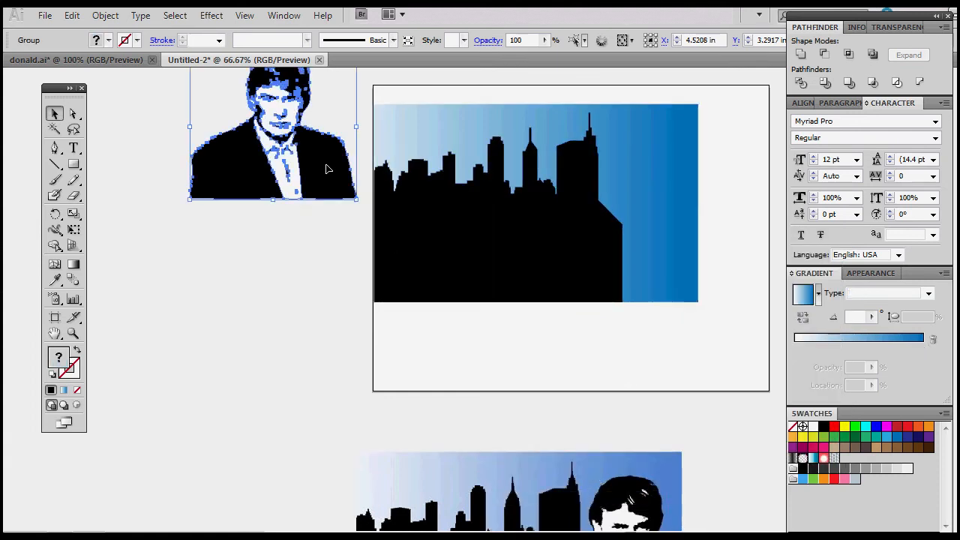
drag(325, 171, 690, 310)
scroll(732, 304, up, 1)
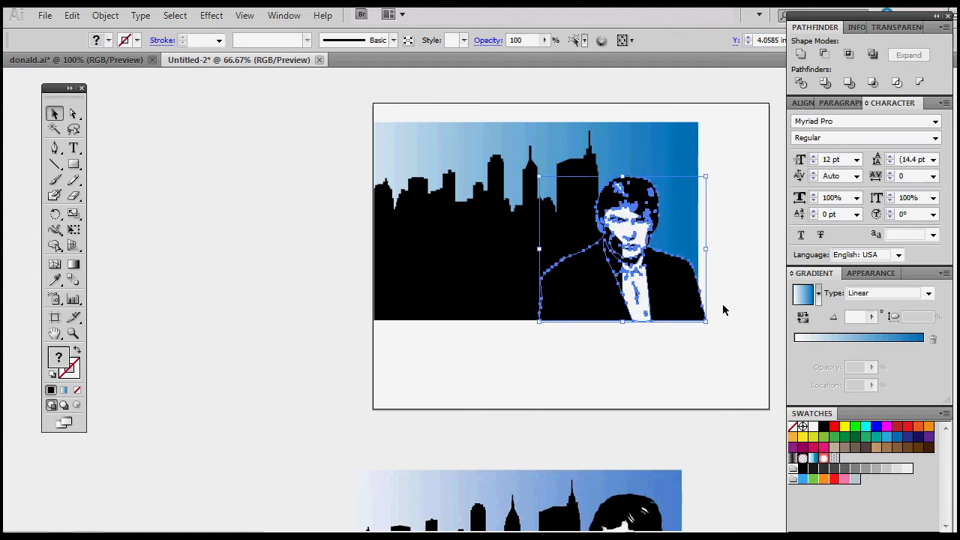
click(721, 313)
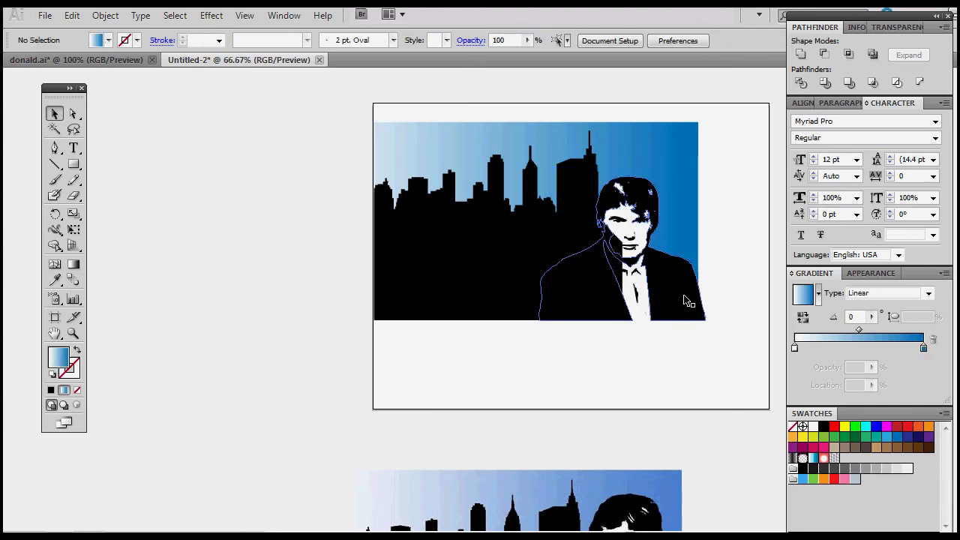
Step: Bring the man's portrait group to the front and shift it slightly right, clear of the skyline, with its base near the skyline's bottom edge
right_click(683, 295)
mouse_move(721, 455)
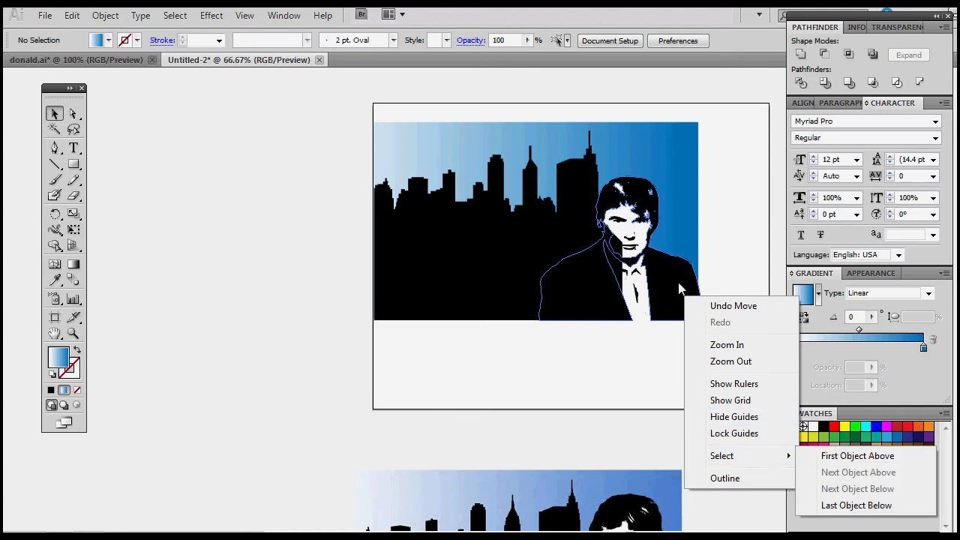
click(681, 288)
click(514, 247)
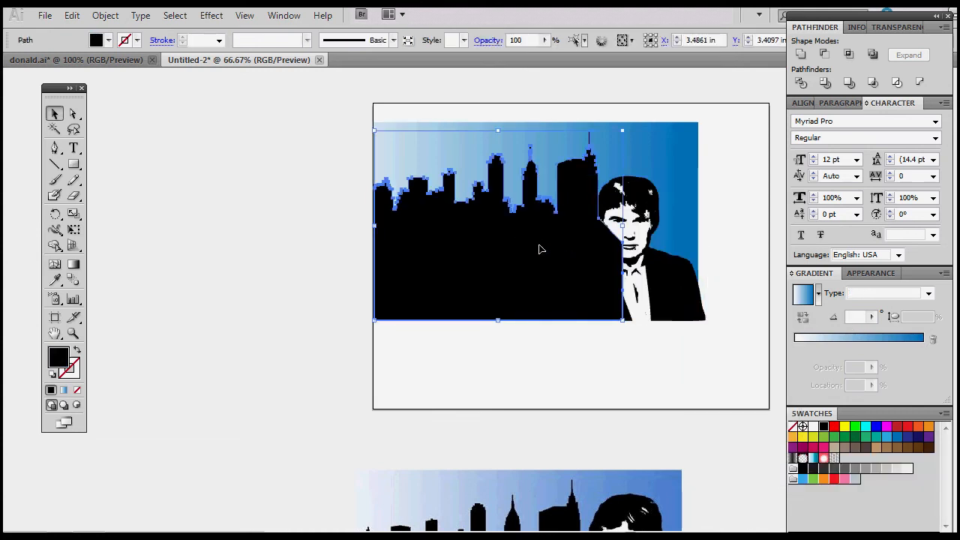
right_click(673, 287)
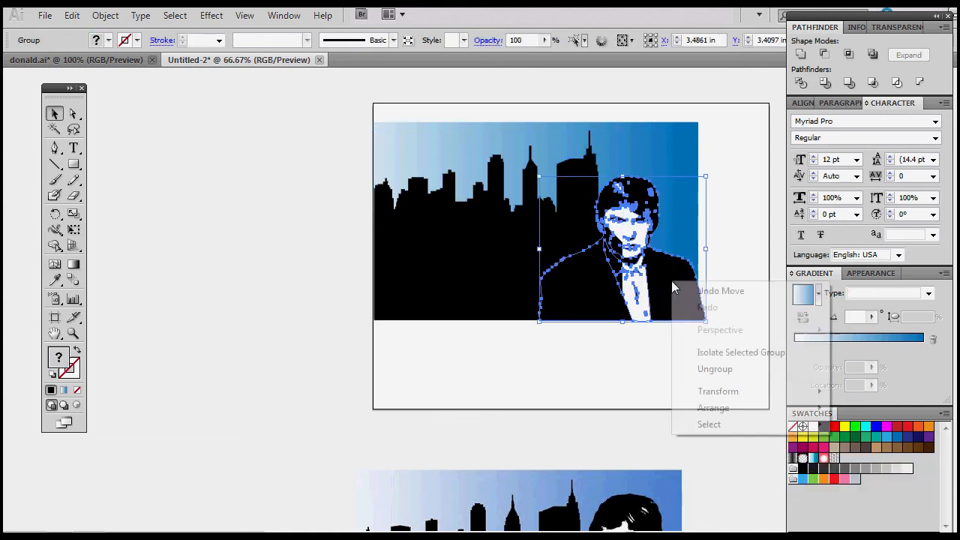
mouse_move(729, 417)
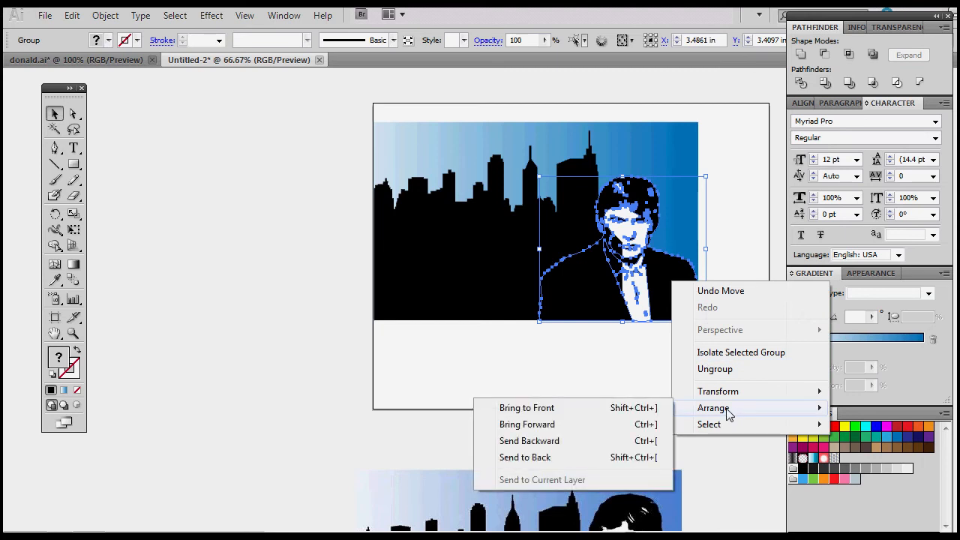
click(600, 408)
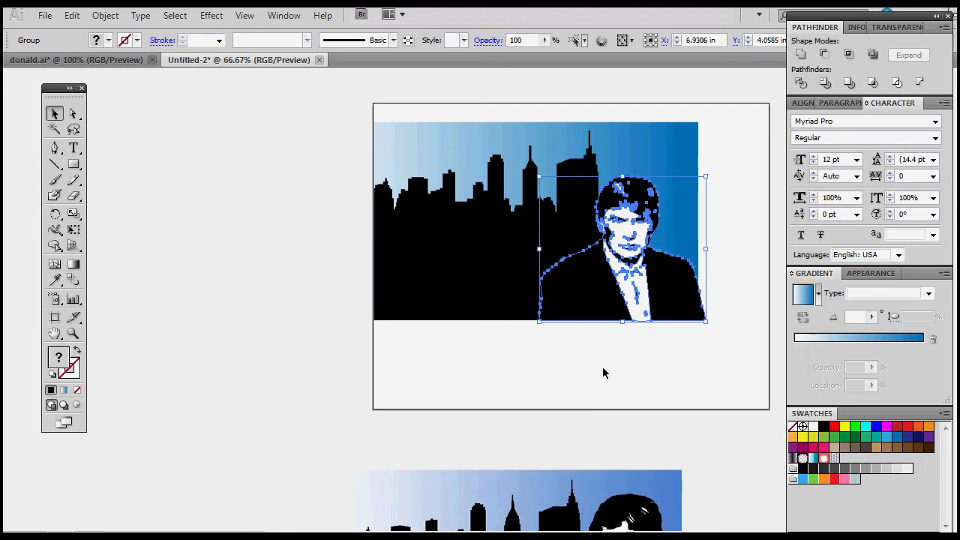
click(604, 373)
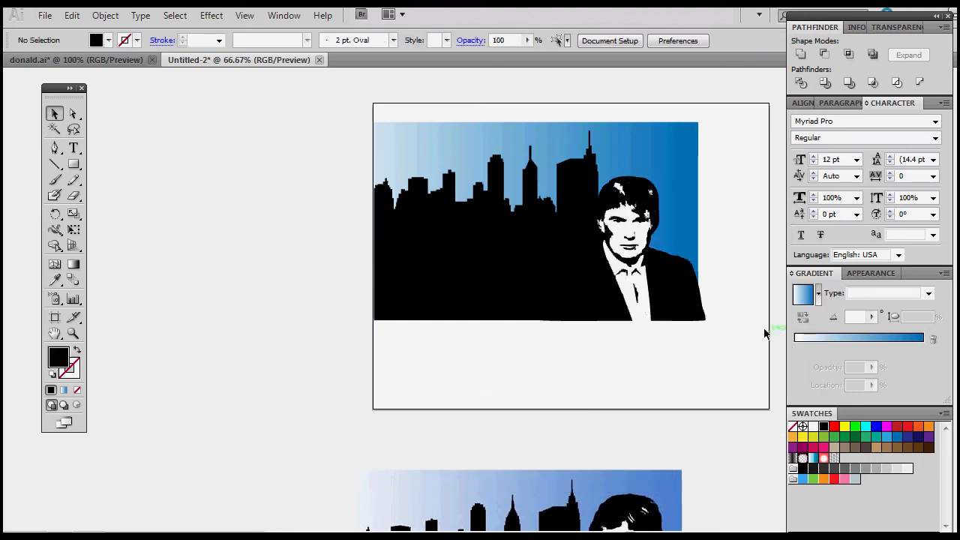
drag(690, 293, 702, 292)
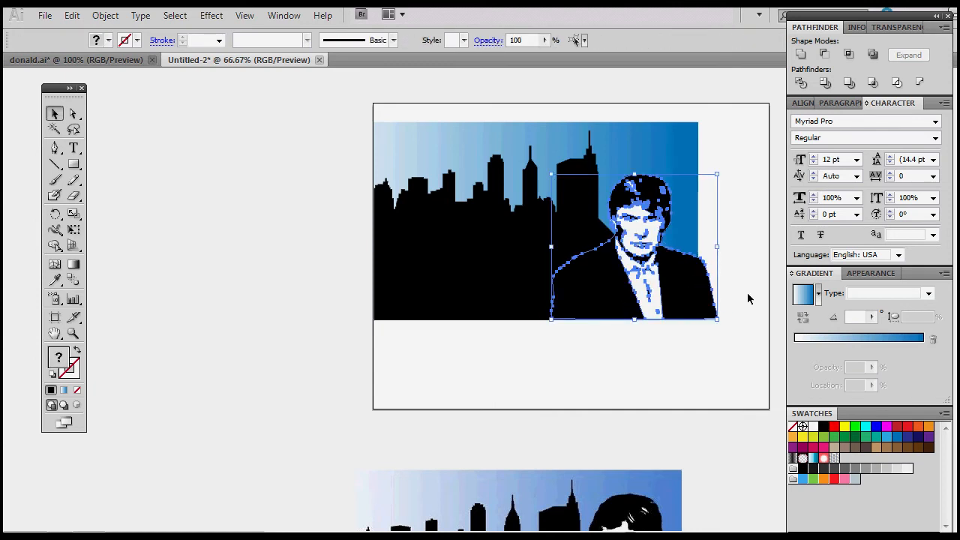
click(750, 374)
Step: Move the reference logo image up so it sits directly beneath the vector scene, overlapping the artboard's lower edge
scroll(749, 374, down, 5)
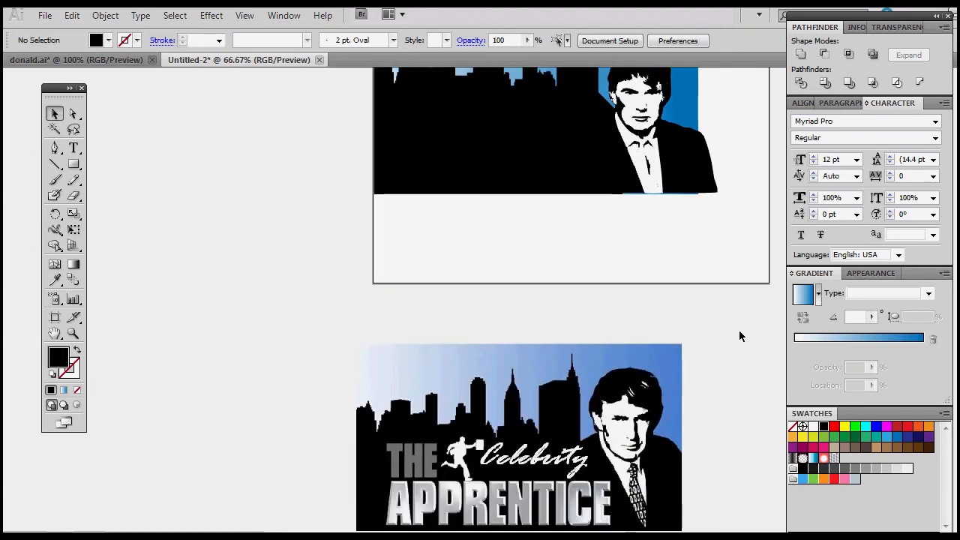
drag(656, 428, 712, 342)
scroll(715, 362, up, 3)
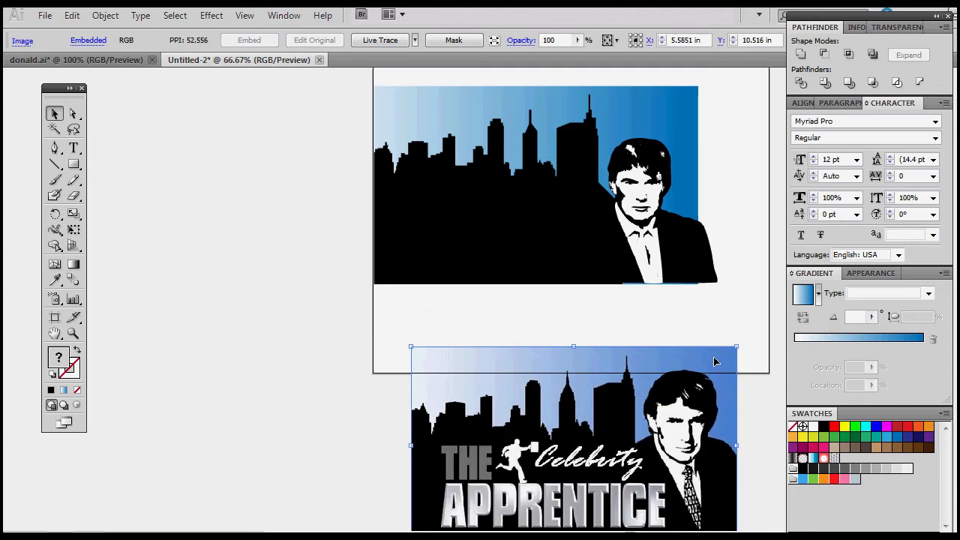
drag(661, 415, 611, 426)
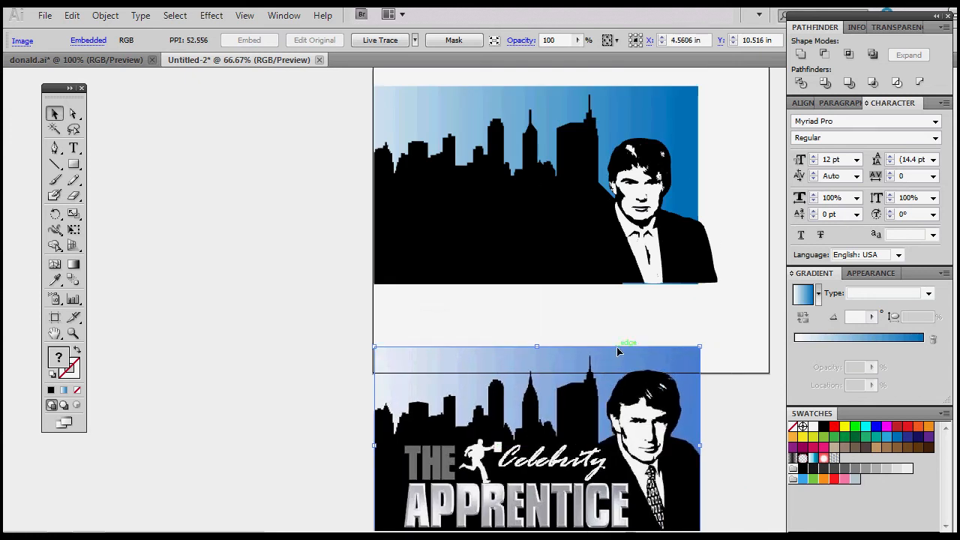
click(732, 310)
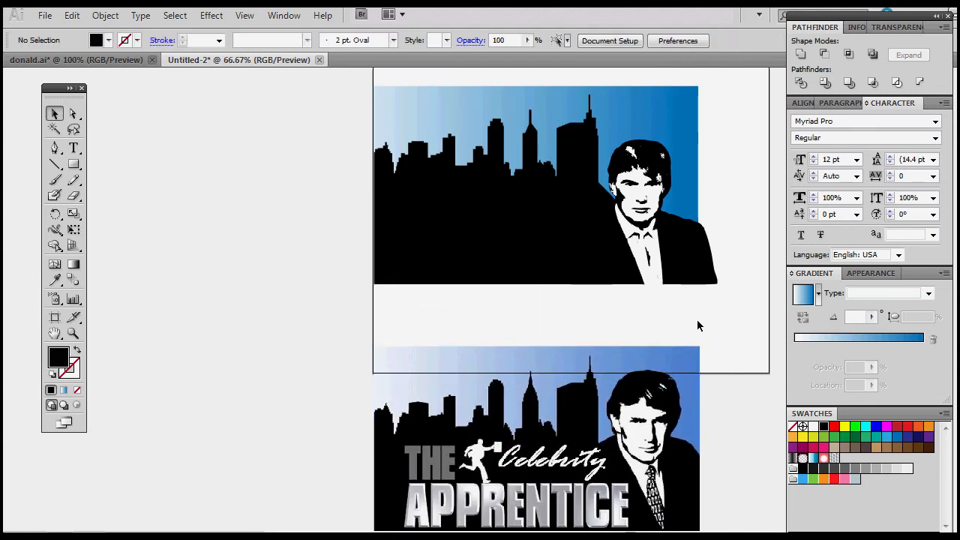
scroll(699, 328, down, 2)
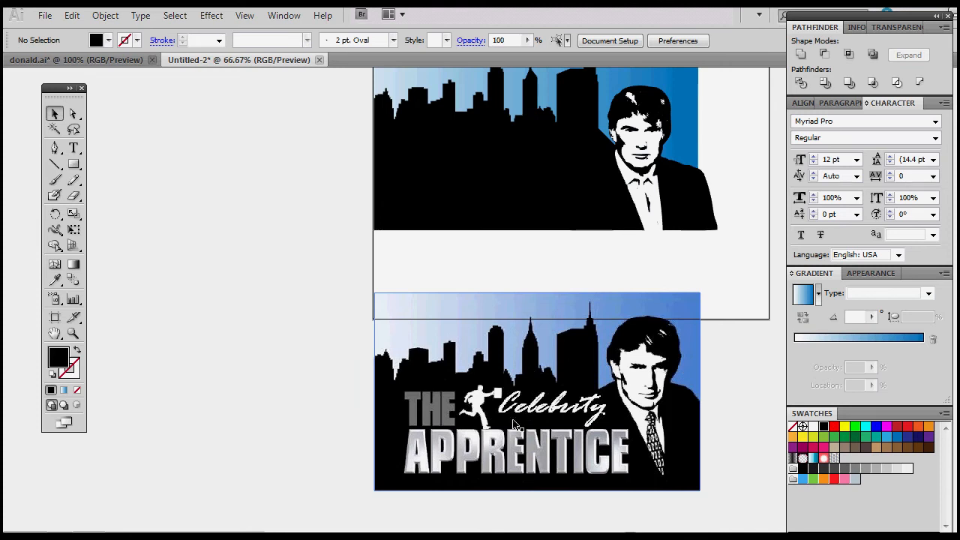
drag(514, 425, 518, 392)
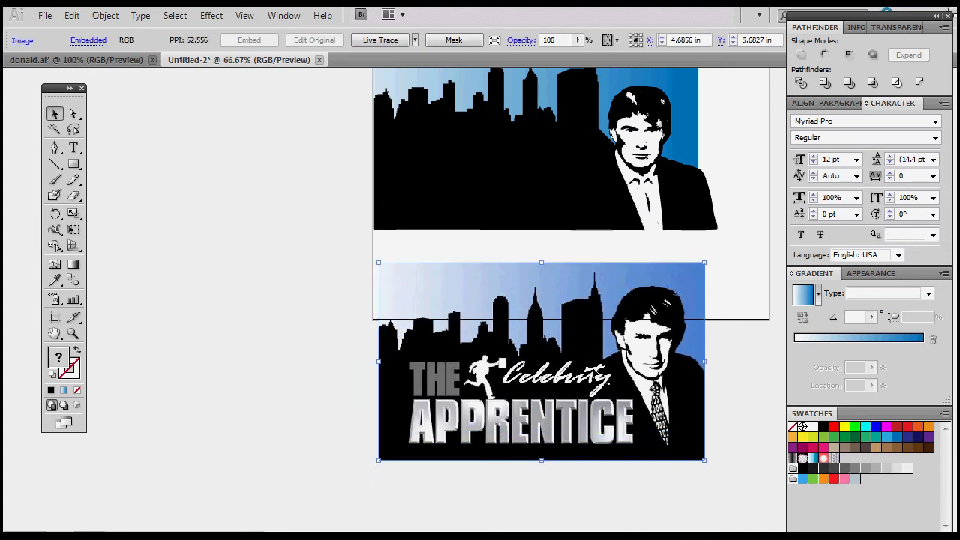
Step: Take the Pen tool and set a cyan stroke colour for tracing the running man in the reference logo
key(ctrl+=)
key(ctrl+=)
key(ctrl+=)
key(ctrl+=)
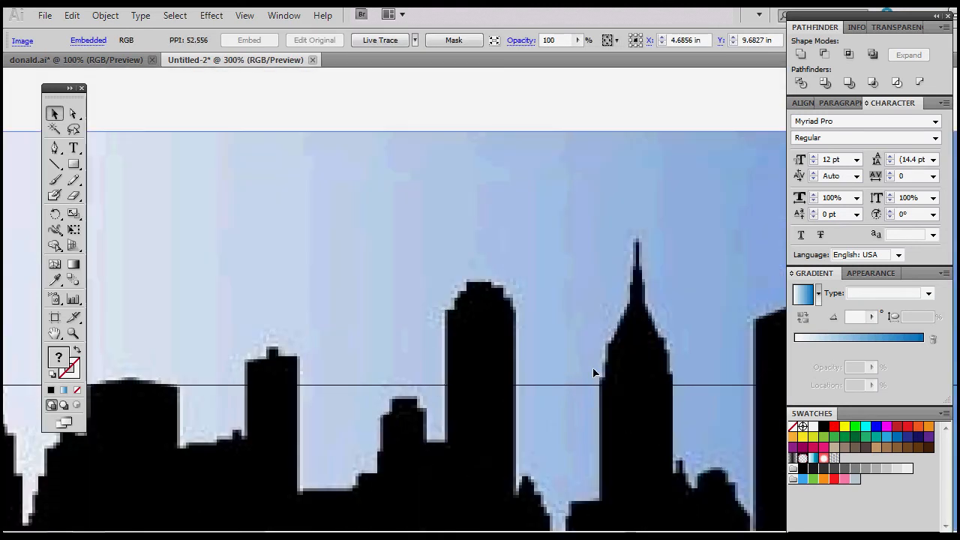
drag(522, 440, 542, 199)
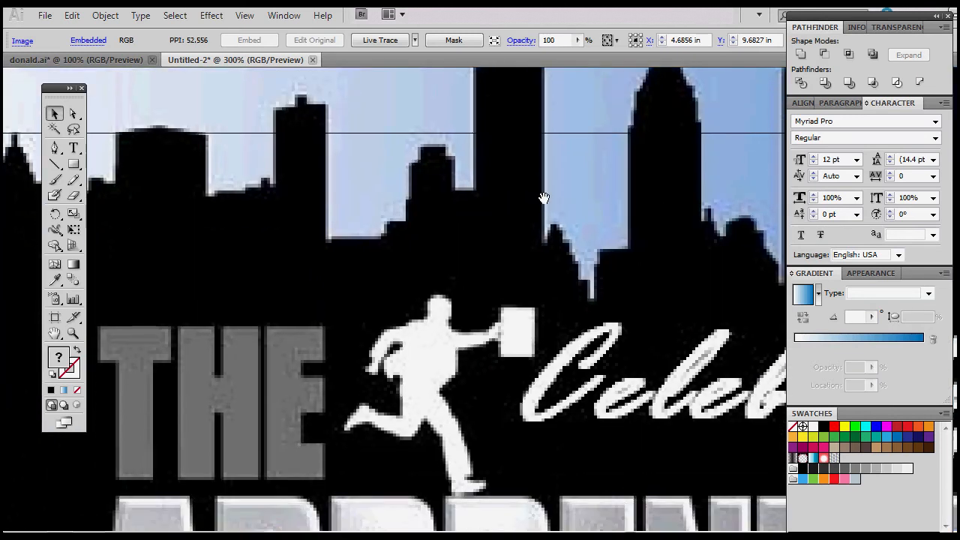
drag(573, 365, 601, 300)
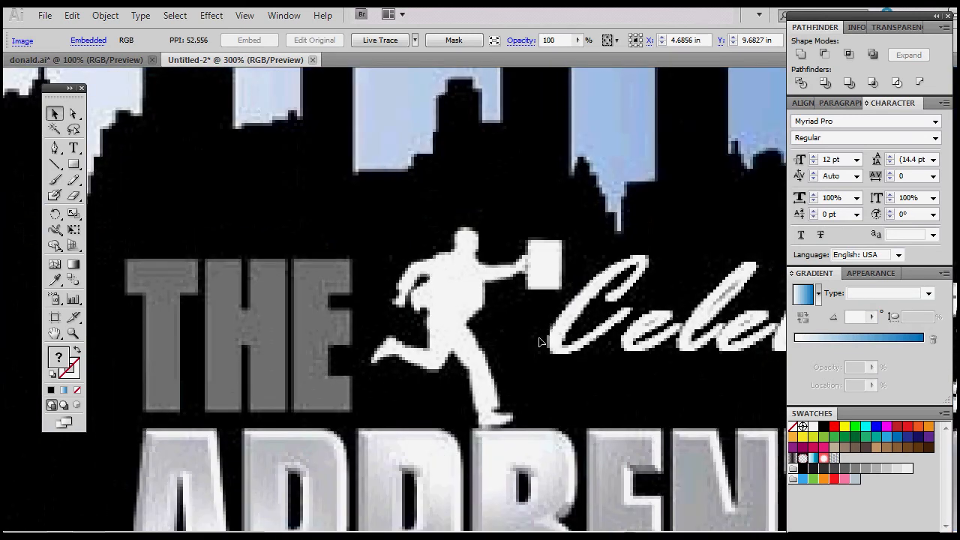
click(57, 149)
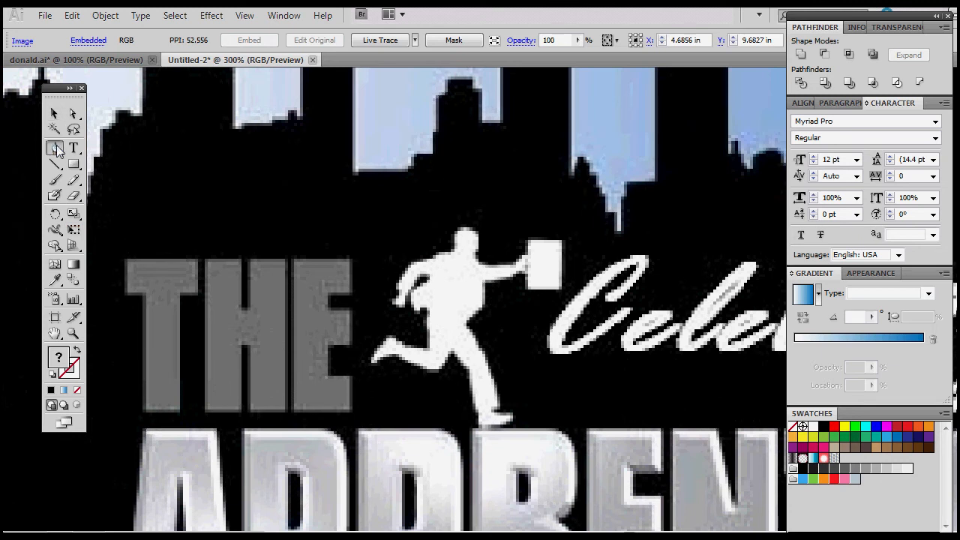
click(74, 376)
mouse_move(868, 431)
mouse_down()
mouse_move(79, 393)
mouse_move(71, 369)
mouse_up()
key(ctrl+plus)
key(ctrl+plus)
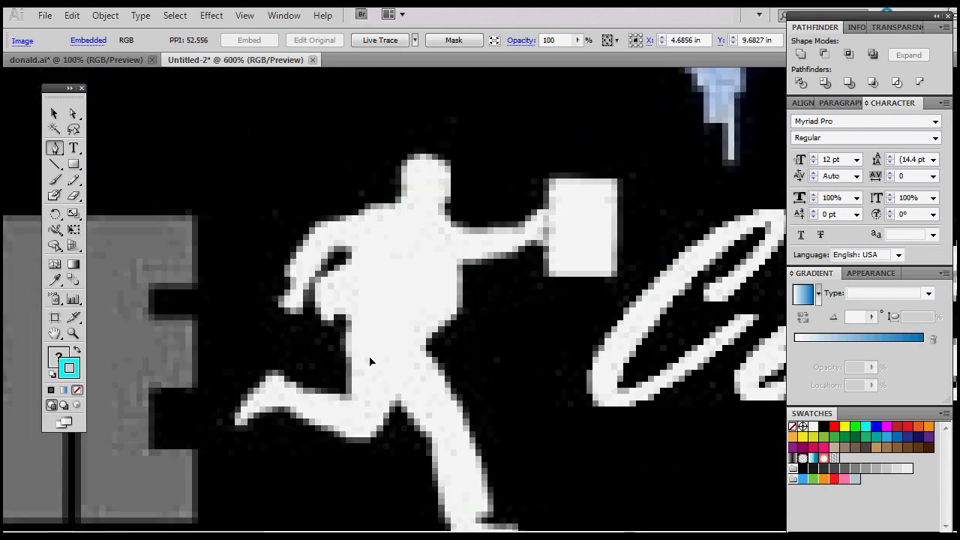
drag(427, 369, 450, 327)
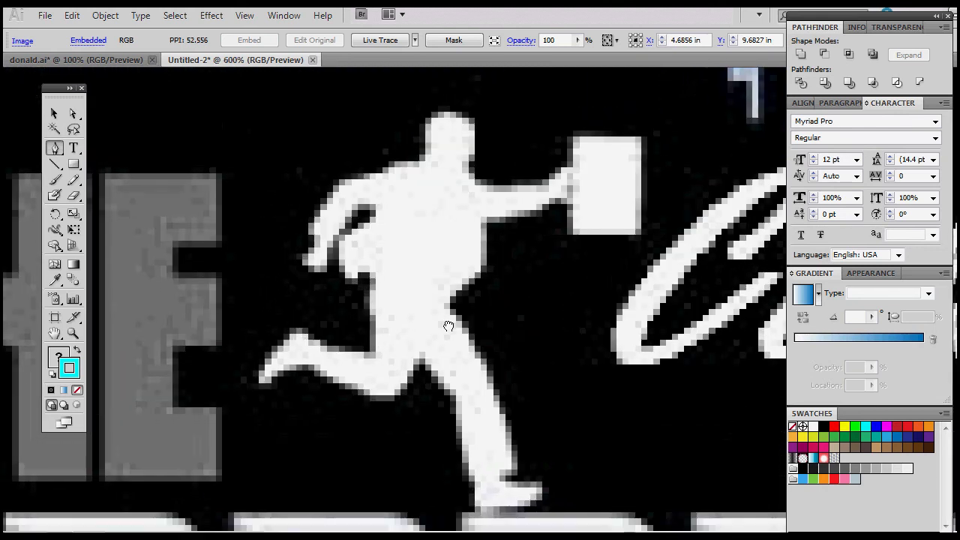
Step: Trace the upper edge of the running man's raised rear leg from the foot tip to where it meets the body
click(260, 377)
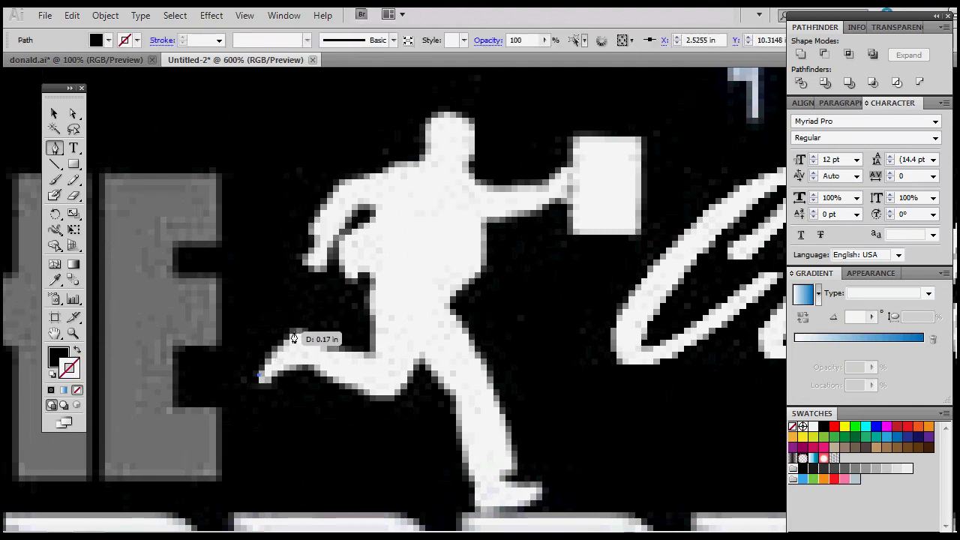
drag(289, 331, 307, 327)
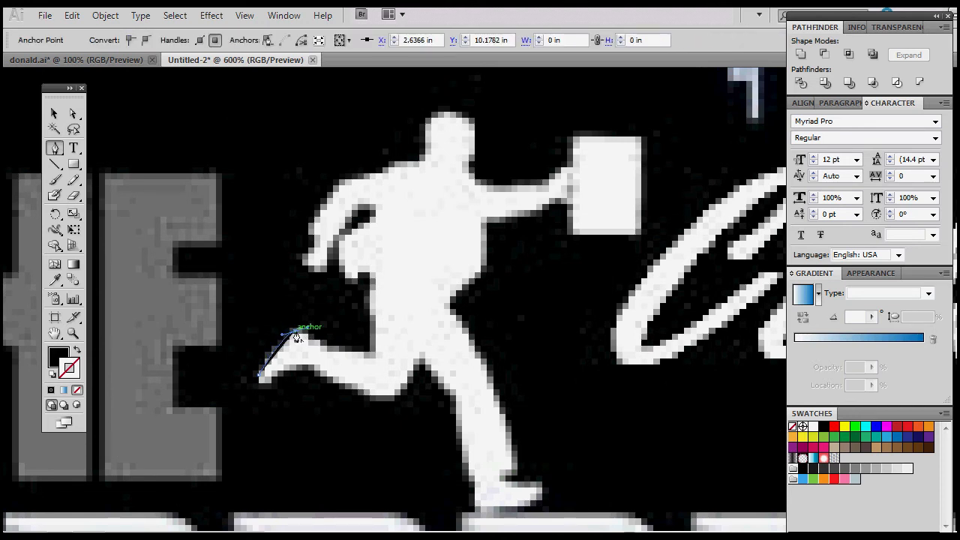
click(368, 354)
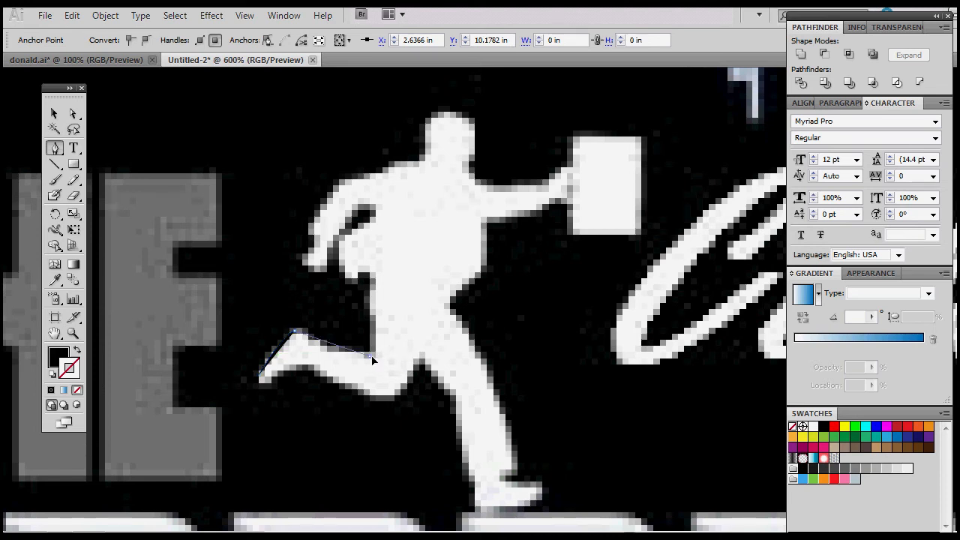
drag(371, 357, 383, 350)
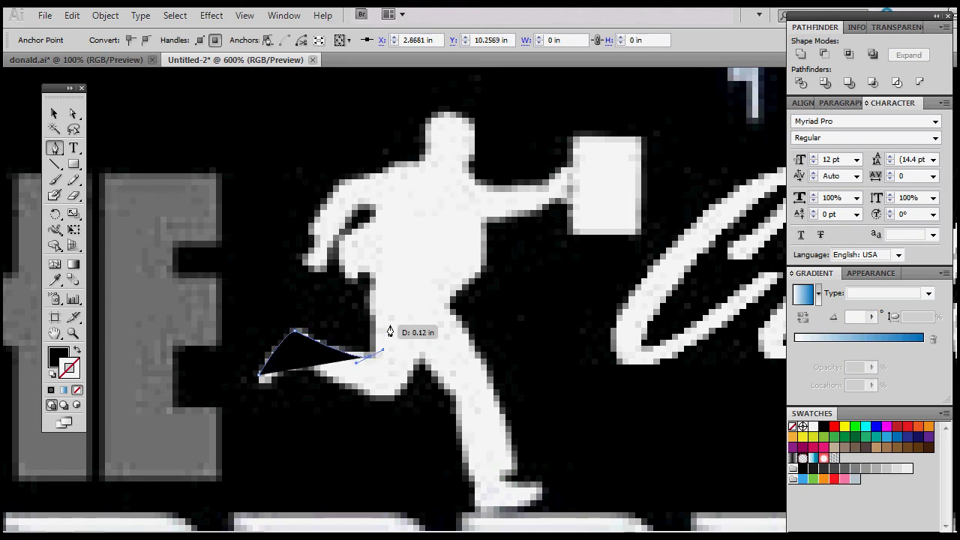
Step: Give the path no fill and a cyan stroke and trace the rest of the running man's outline, including the briefcase
click(76, 350)
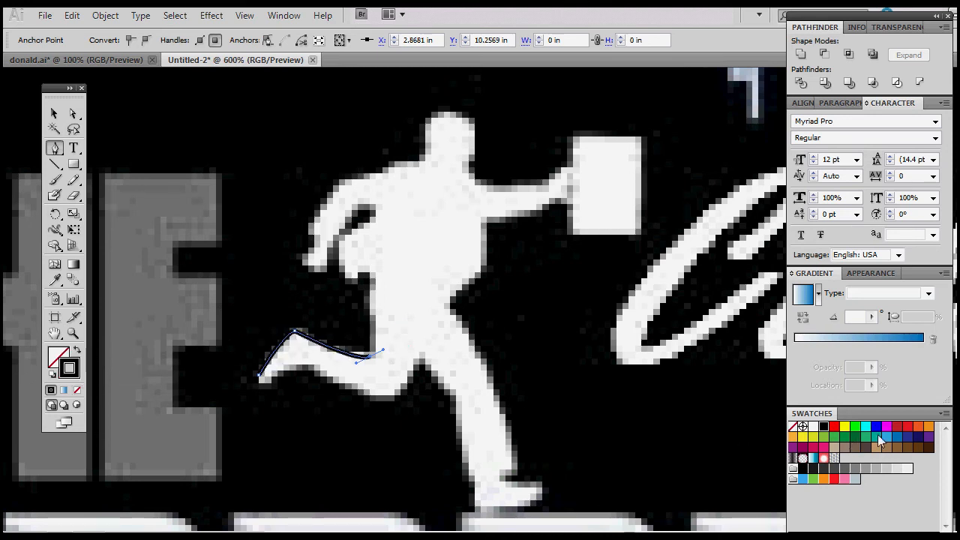
drag(80, 371, 80, 371)
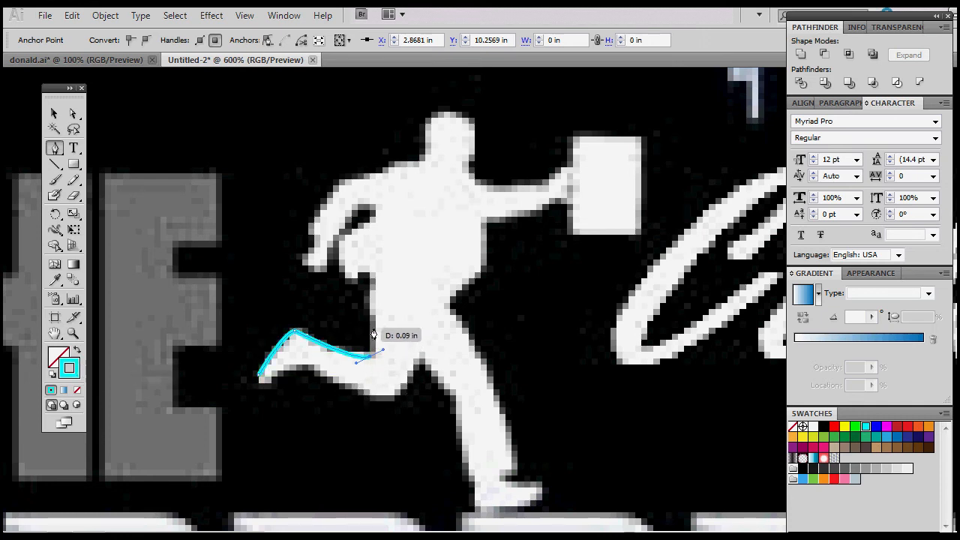
mouse_move(374, 327)
mouse_down()
mouse_move(367, 320)
mouse_move(391, 321)
mouse_move(360, 299)
mouse_move(375, 303)
mouse_move(375, 326)
mouse_up()
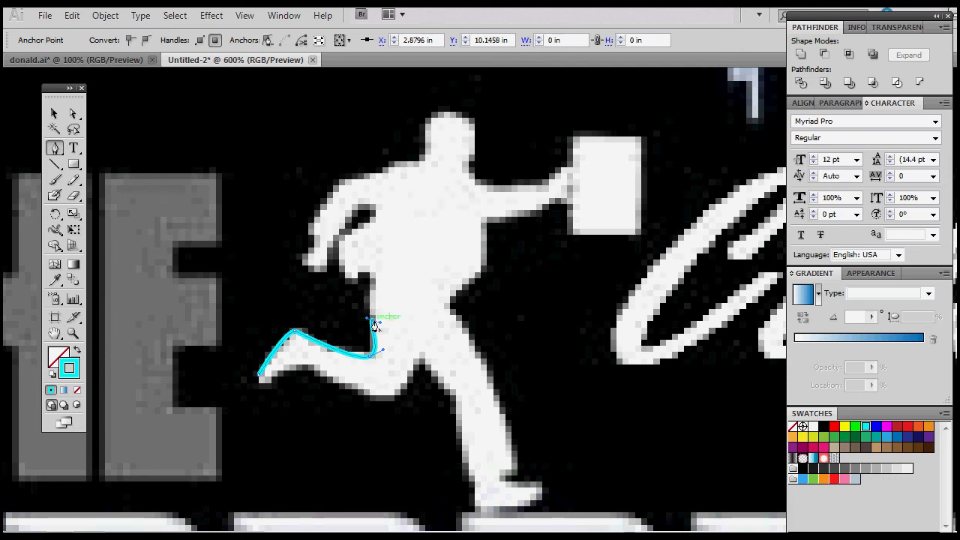
drag(375, 288, 388, 267)
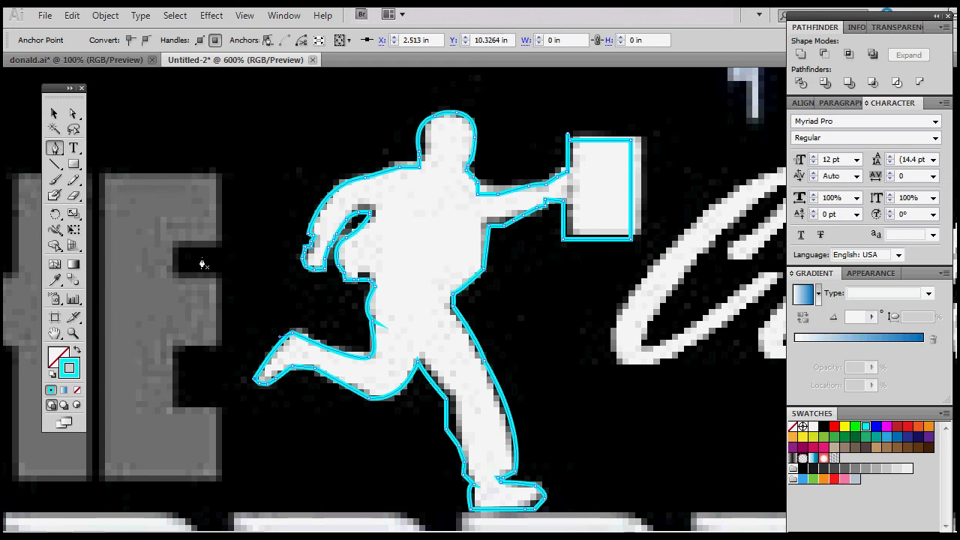
Step: Turn the silhouette's cyan stroke into a solid fill and adjust the rear leg's anchor points to match the reference
click(77, 349)
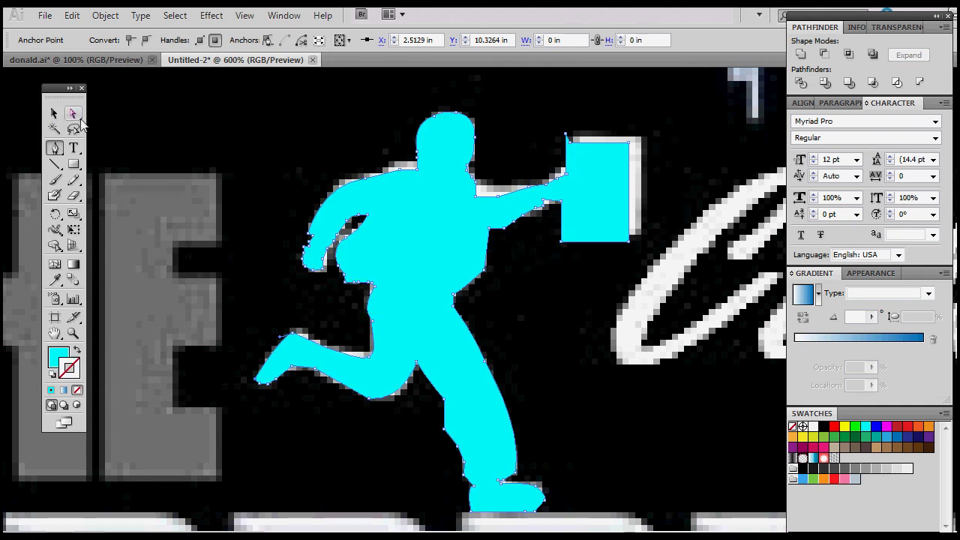
click(74, 114)
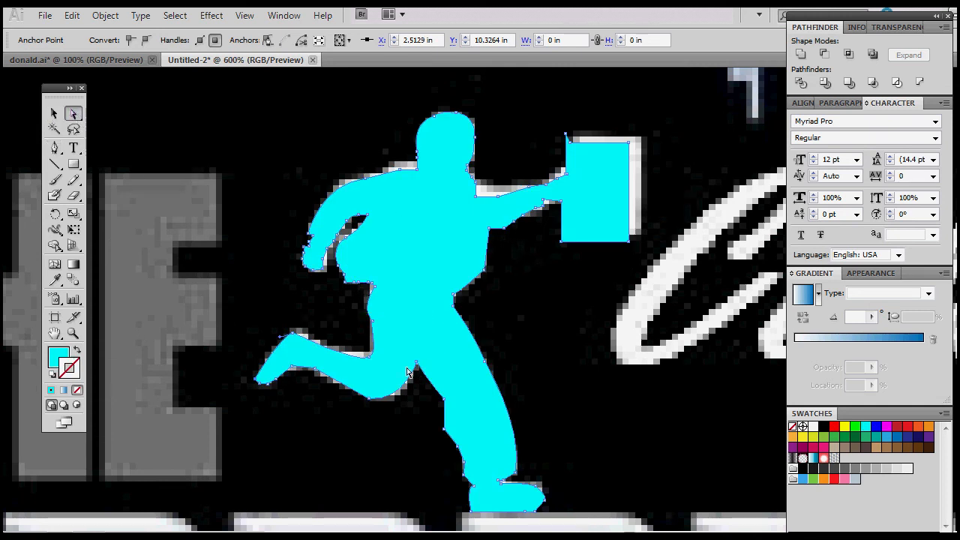
click(293, 336)
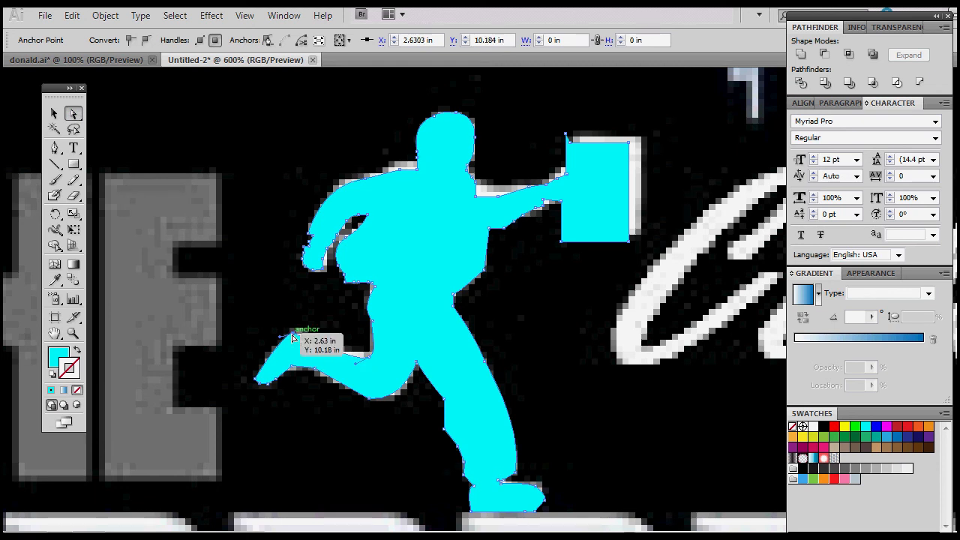
drag(294, 338, 298, 328)
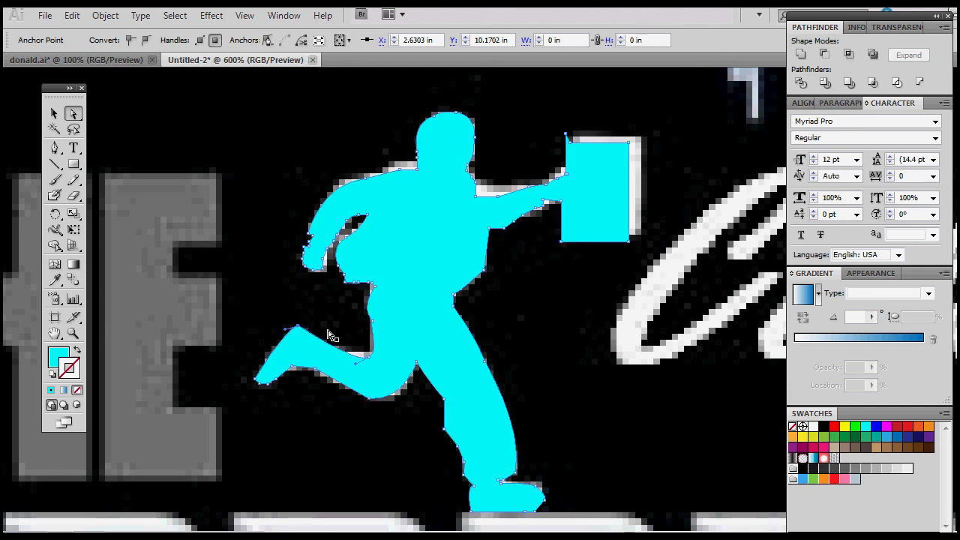
click(370, 360)
drag(369, 360, 365, 355)
drag(374, 405, 373, 403)
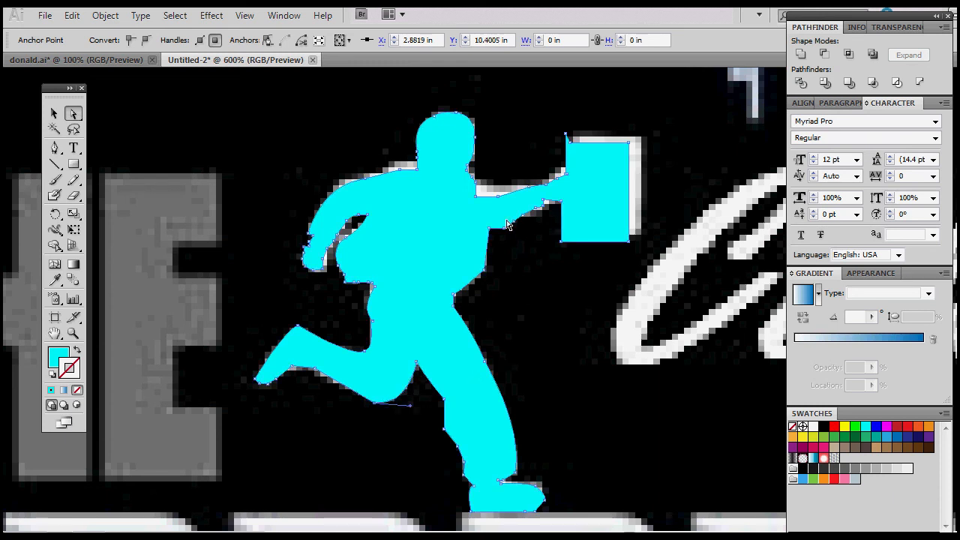
Step: Reshape the silhouette's neck and front arm, briefcase corner and rear shoulder by moving their anchor points to match the reference figure
drag(478, 198, 513, 199)
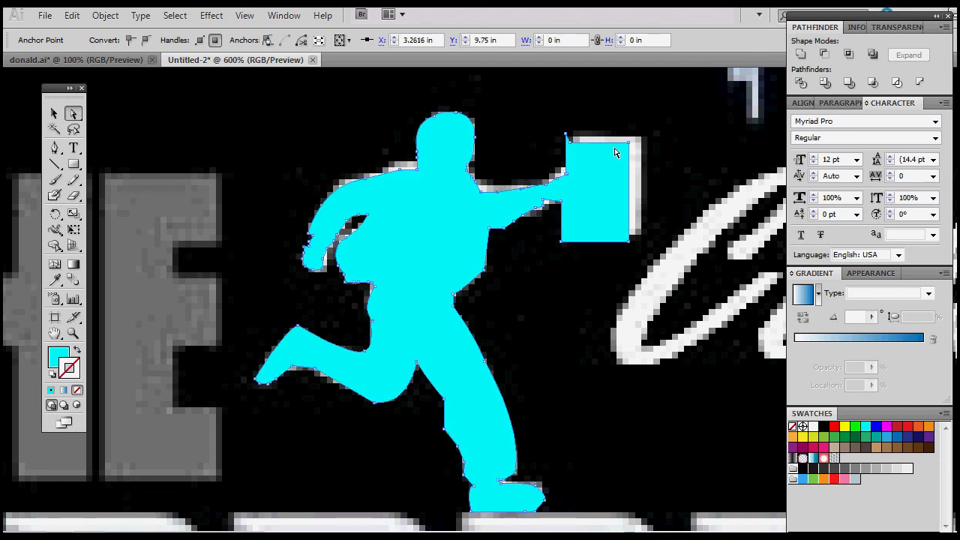
drag(567, 138, 546, 208)
click(488, 189)
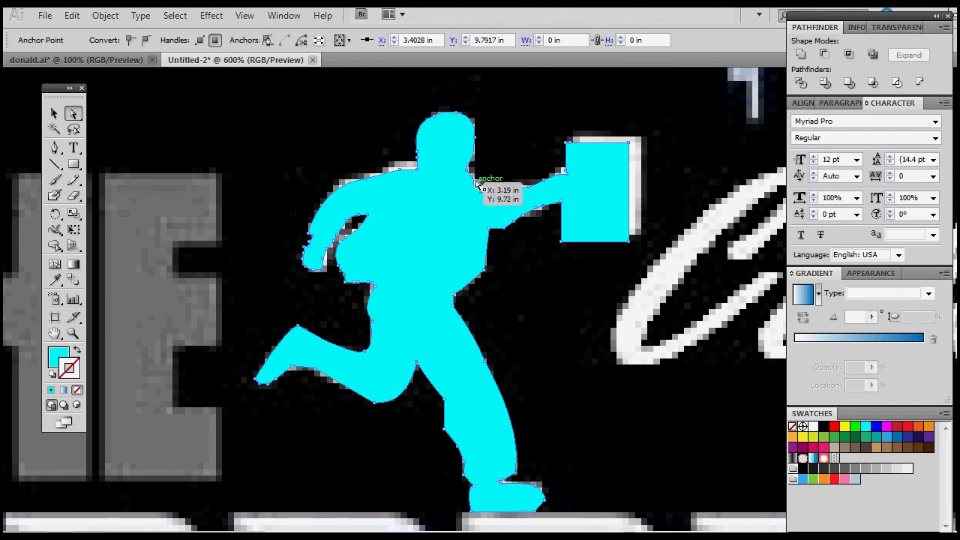
click(414, 167)
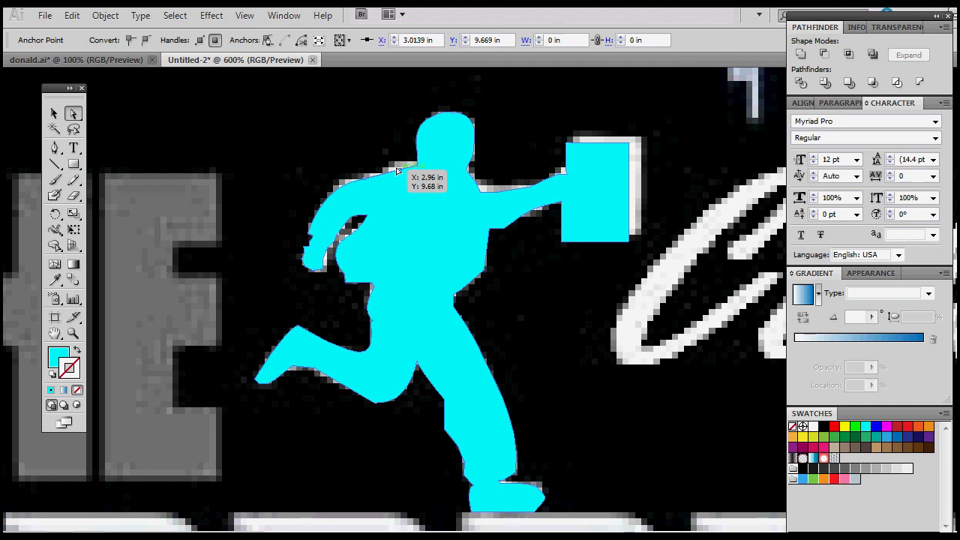
click(400, 173)
drag(398, 167, 394, 164)
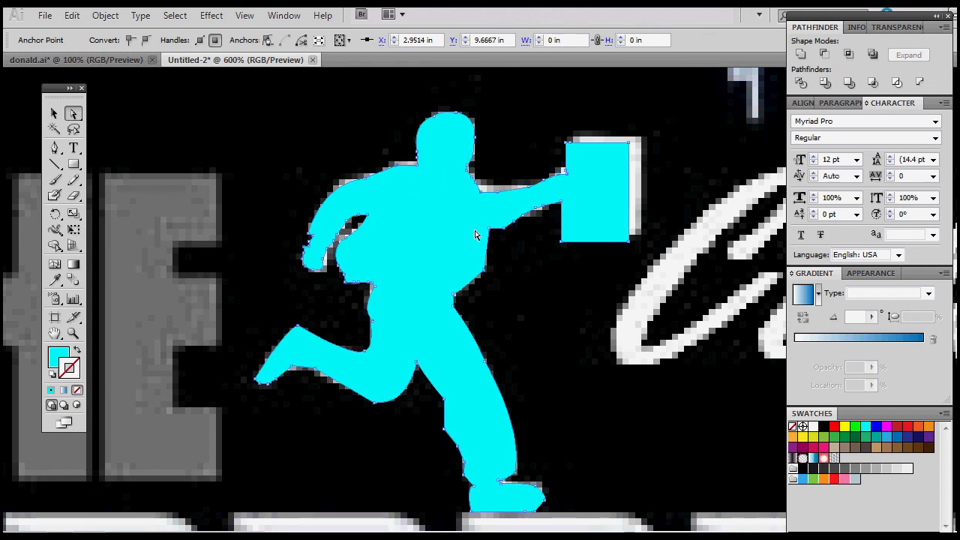
Step: Refine the silhouette's anchor points where the jacket meets the rear leg and on the trailing hand
drag(376, 286, 372, 283)
click(411, 263)
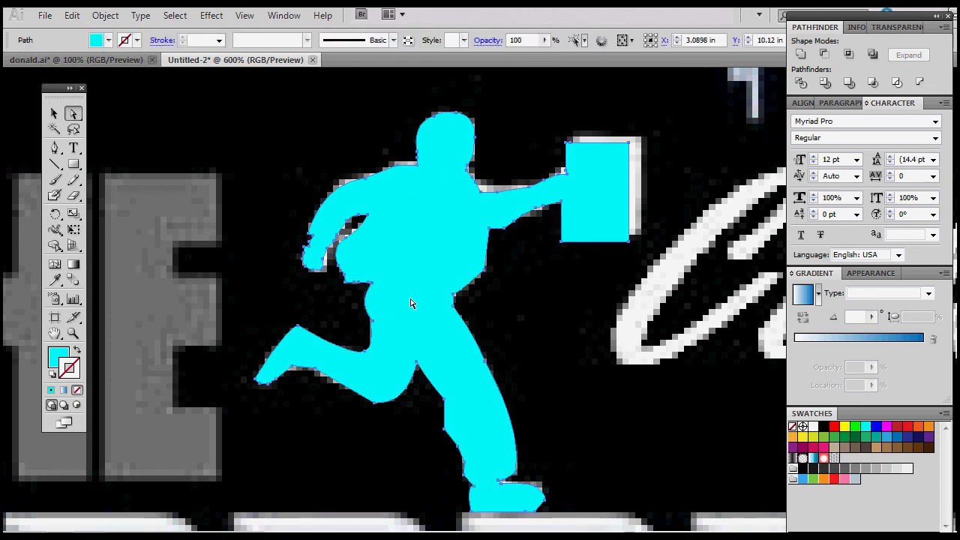
drag(325, 261, 330, 265)
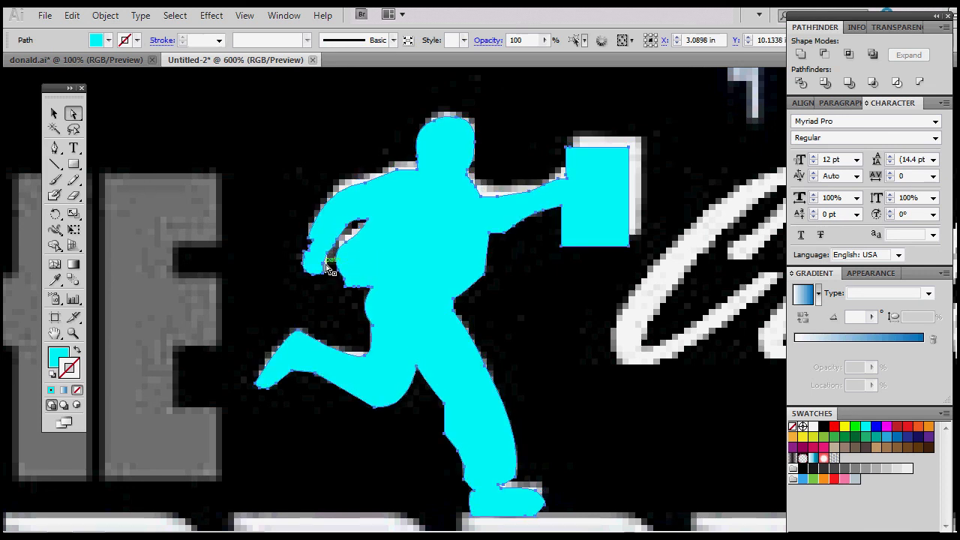
key(Up)
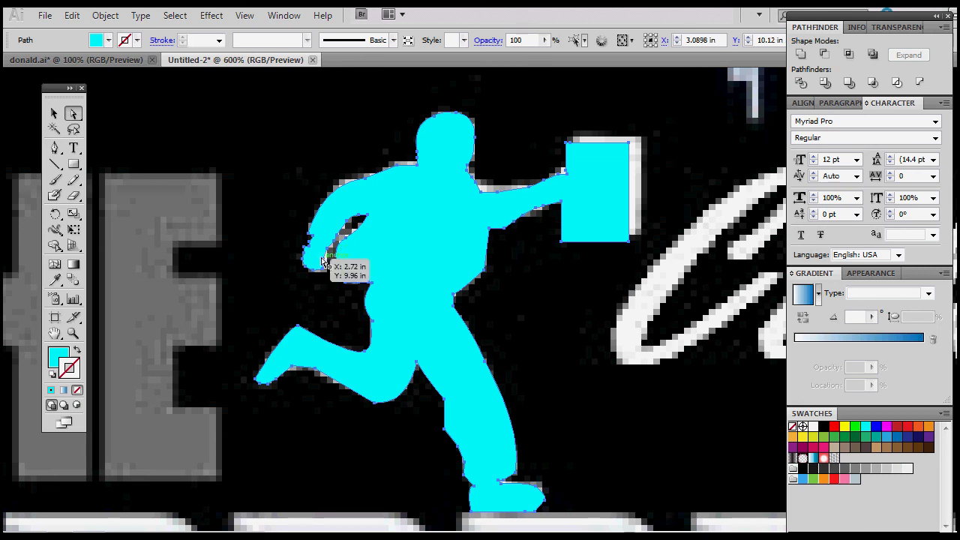
drag(324, 263, 330, 264)
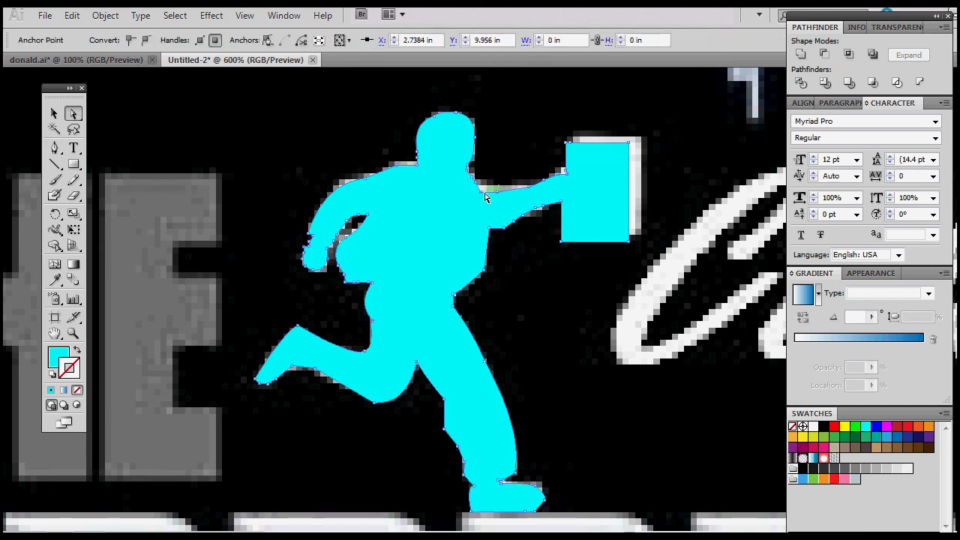
Step: Nudge the whole running man silhouette up, move it off the reference figure and fill it with white
click(458, 238)
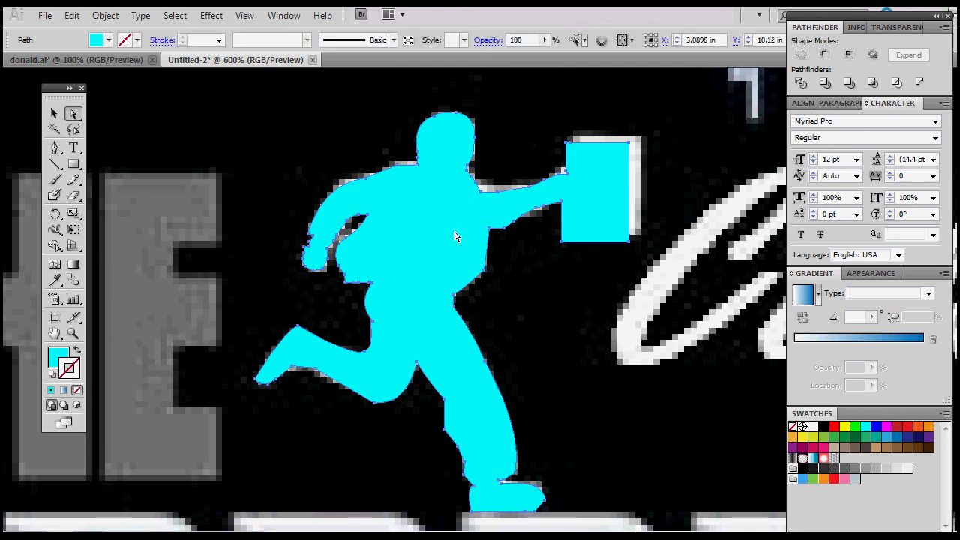
click(54, 113)
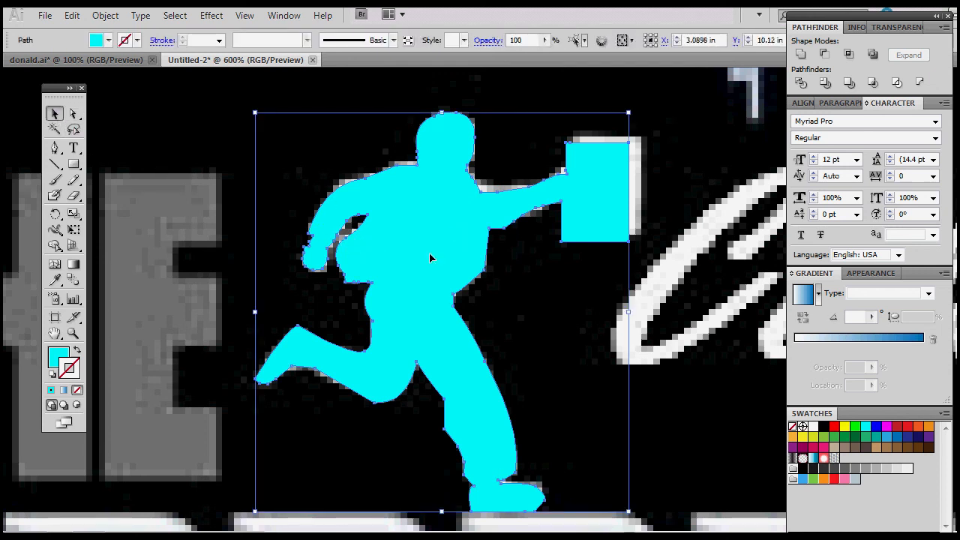
key(Up)
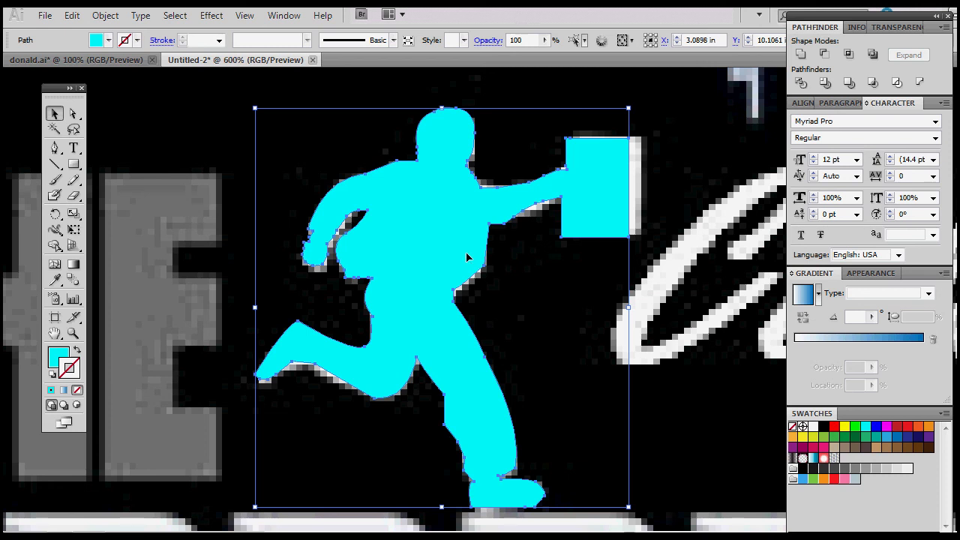
scroll(466, 259, down, 4)
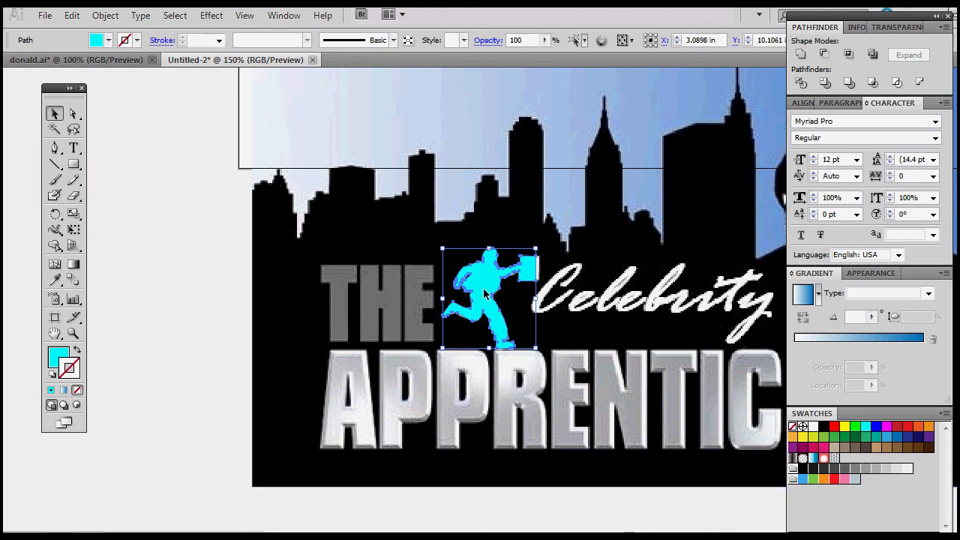
drag(520, 324, 487, 380)
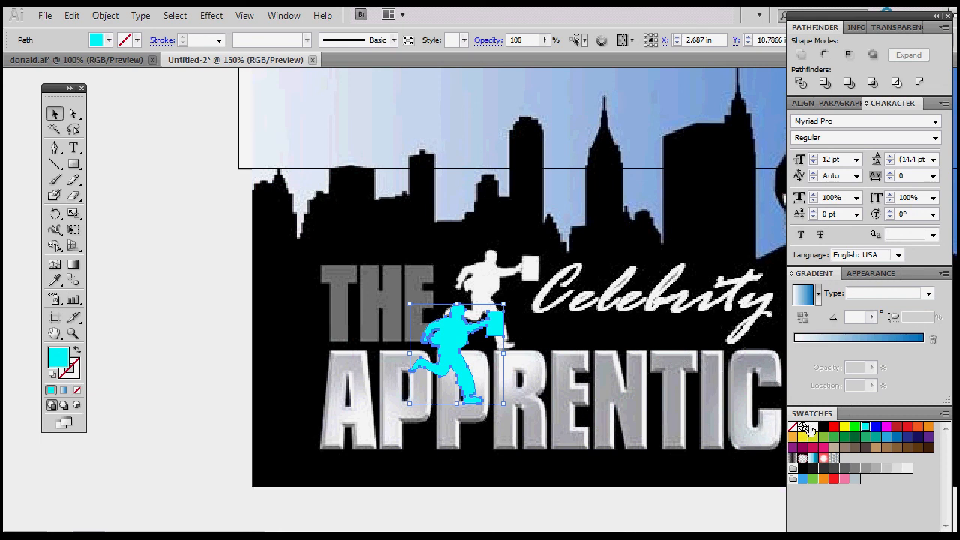
drag(488, 423, 59, 356)
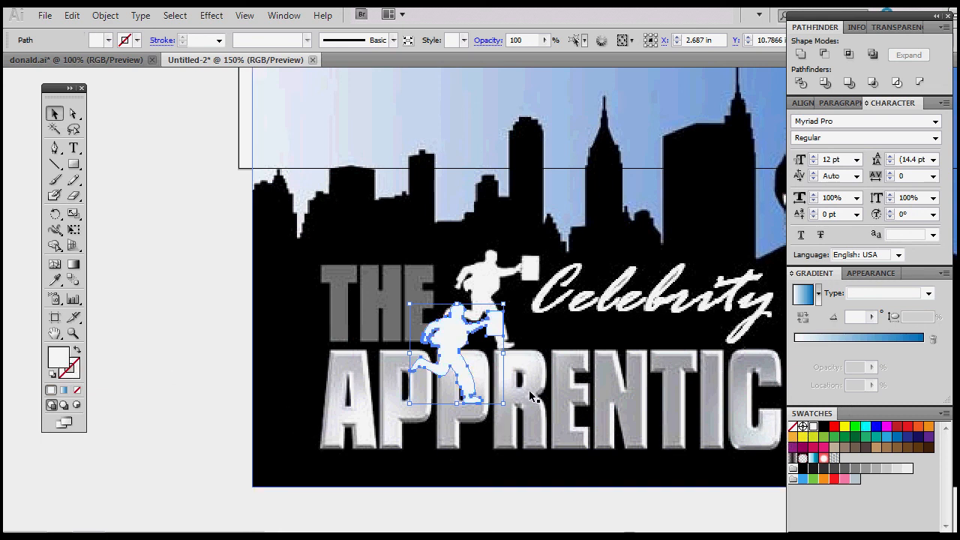
Step: Move the white running man onto the artwork's black area below the skyline, matching its placement in the reference logo
scroll(438, 303, up, 2)
drag(451, 405, 459, 169)
scroll(488, 195, up, 3)
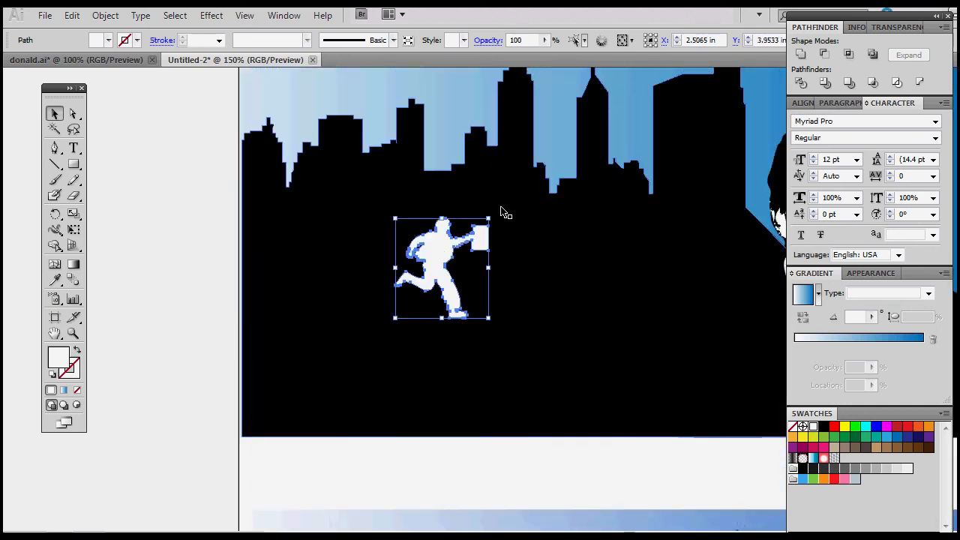
drag(461, 276, 447, 230)
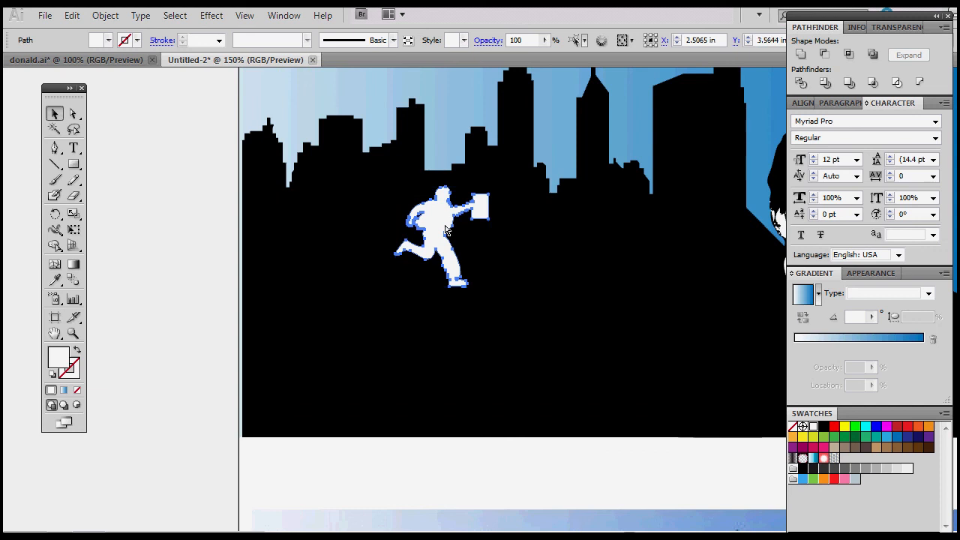
key(ctrl+minus)
key(ctrl+minus)
scroll(611, 240, down, 1)
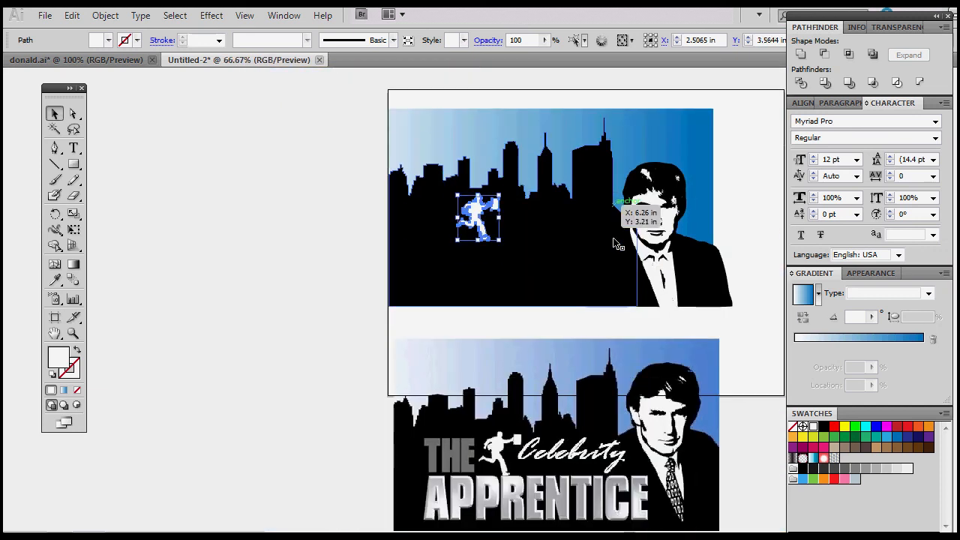
drag(478, 209, 494, 208)
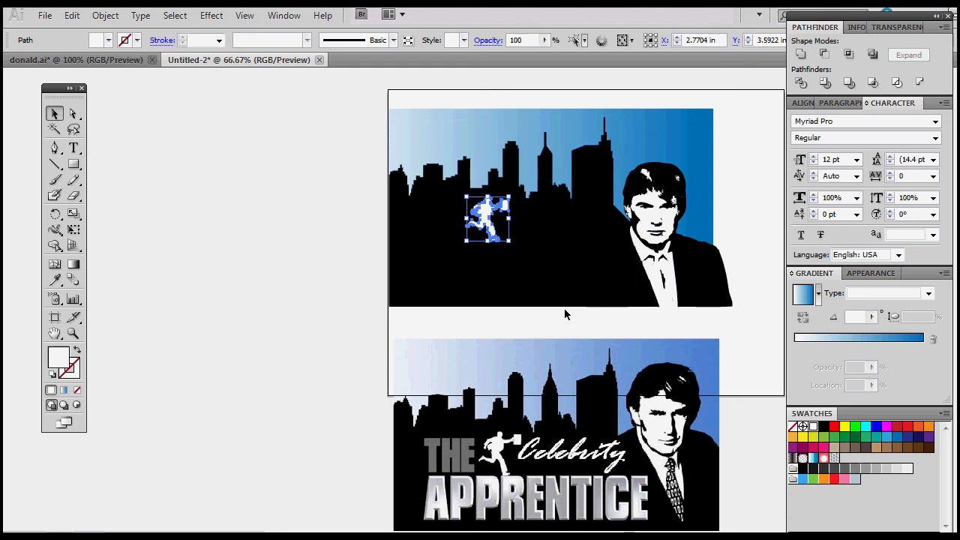